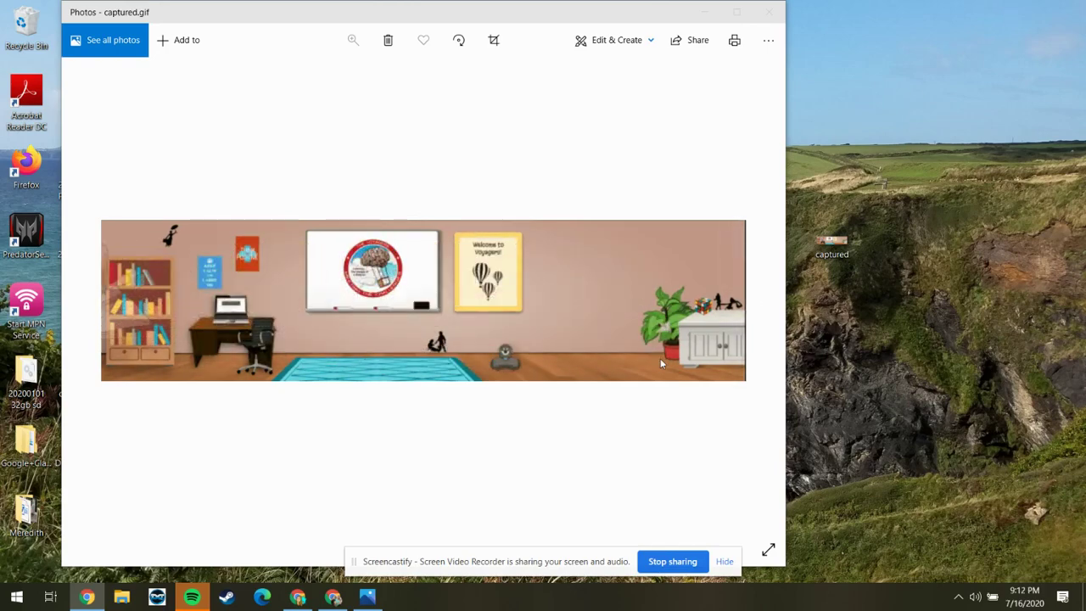
Switch from the captured.gif preview to the Travel Map Banner presentation in Chrome.
{"action": "left_click", "coordinate": [299, 598]}
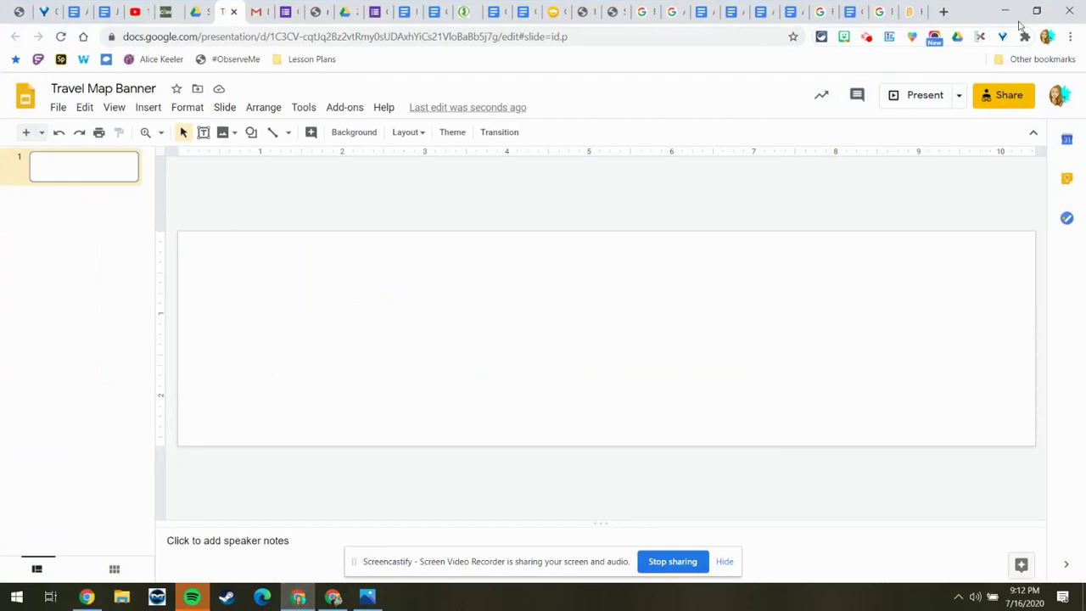
Create a presentation with slides.new and delete its title and subtitle placeholders.
{"action": "left_click", "coordinate": [941, 12]}
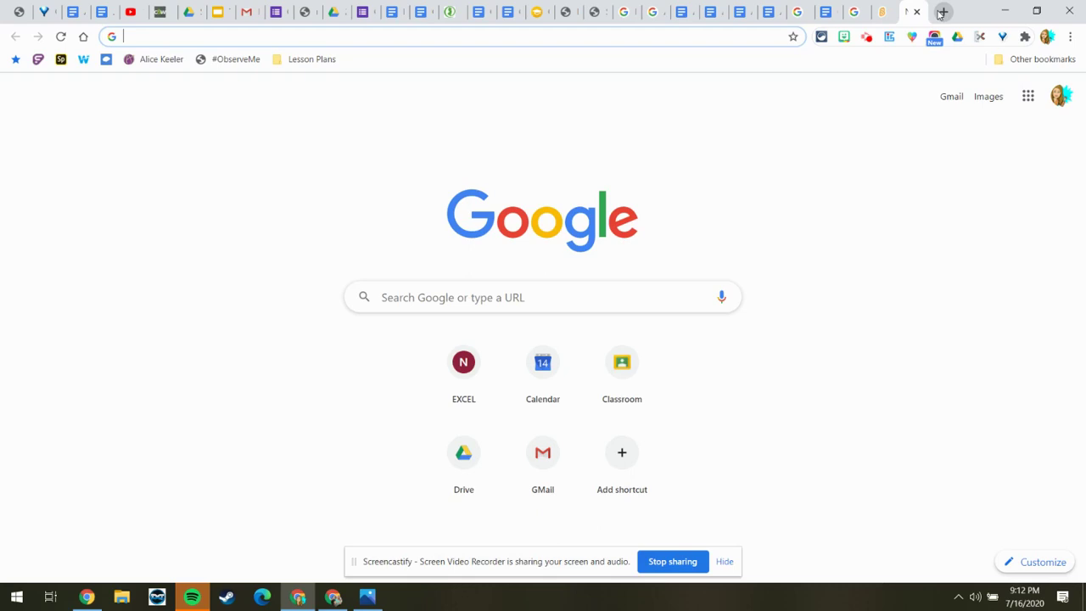
{"action": "type", "text": "slides.new"}
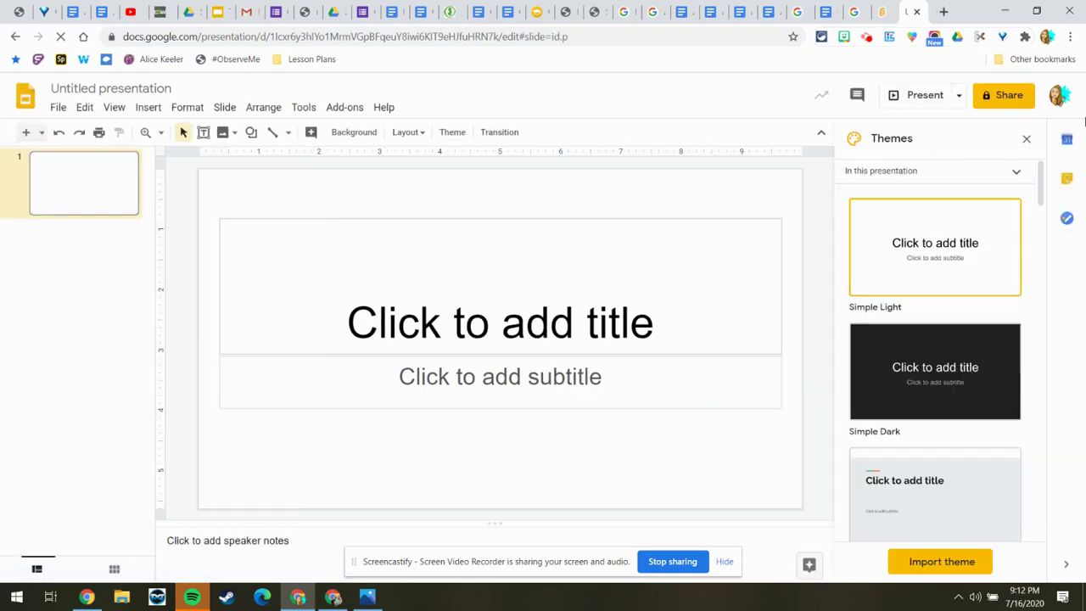
{"action": "left_click", "coordinate": [1025, 139]}
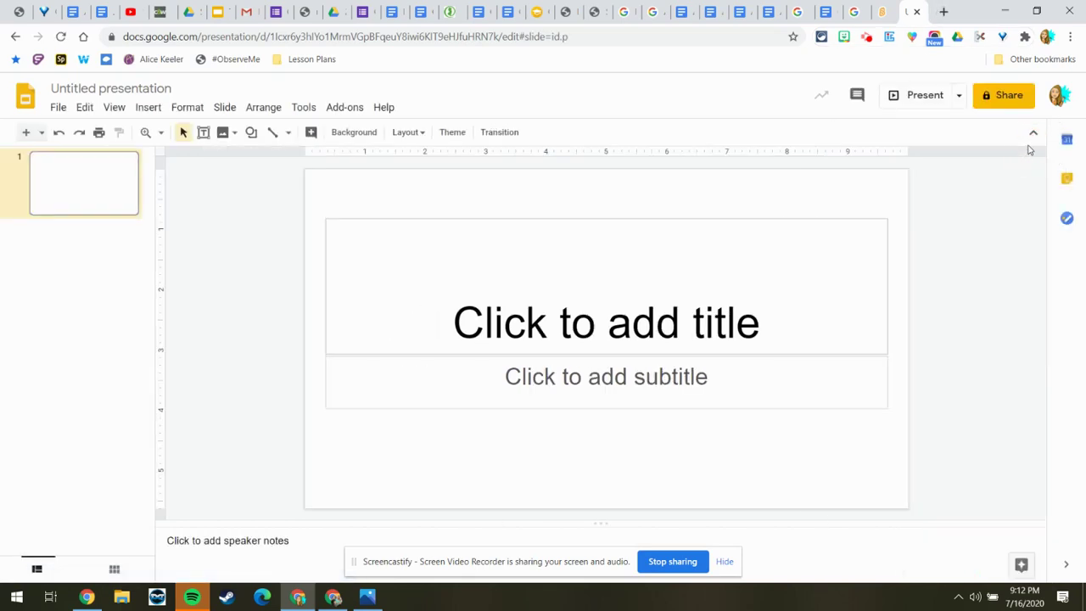
{"action": "left_click_drag", "start_coordinate": [609, 200], "coordinate": [586, 482]}
{"action": "key", "text": "Delete"}
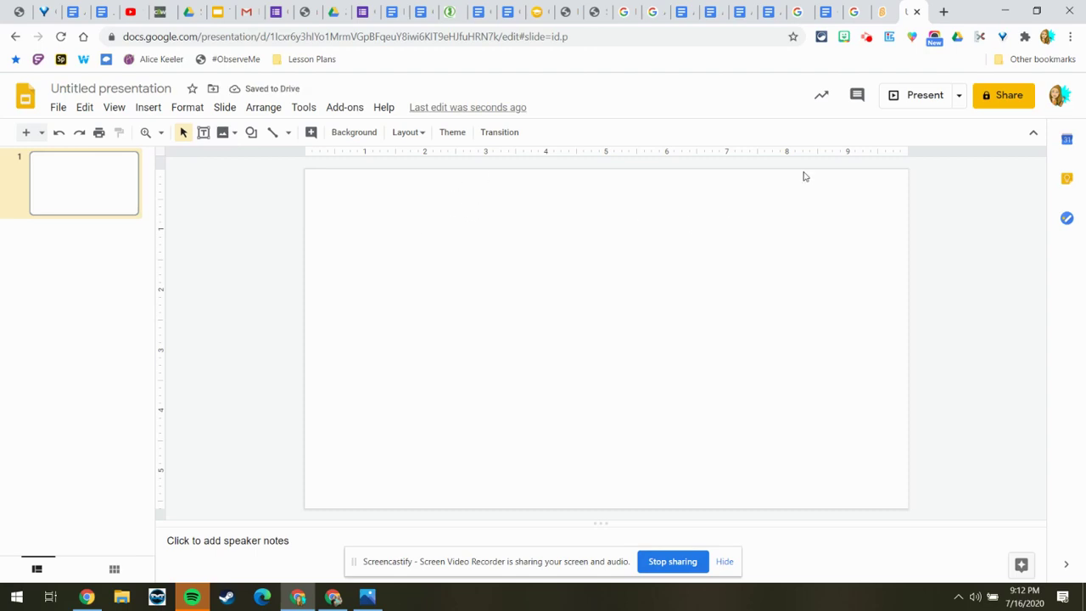
Set a custom page size of 1000 × 250 pixels in Page setup.
{"action": "left_click", "coordinate": [56, 107]}
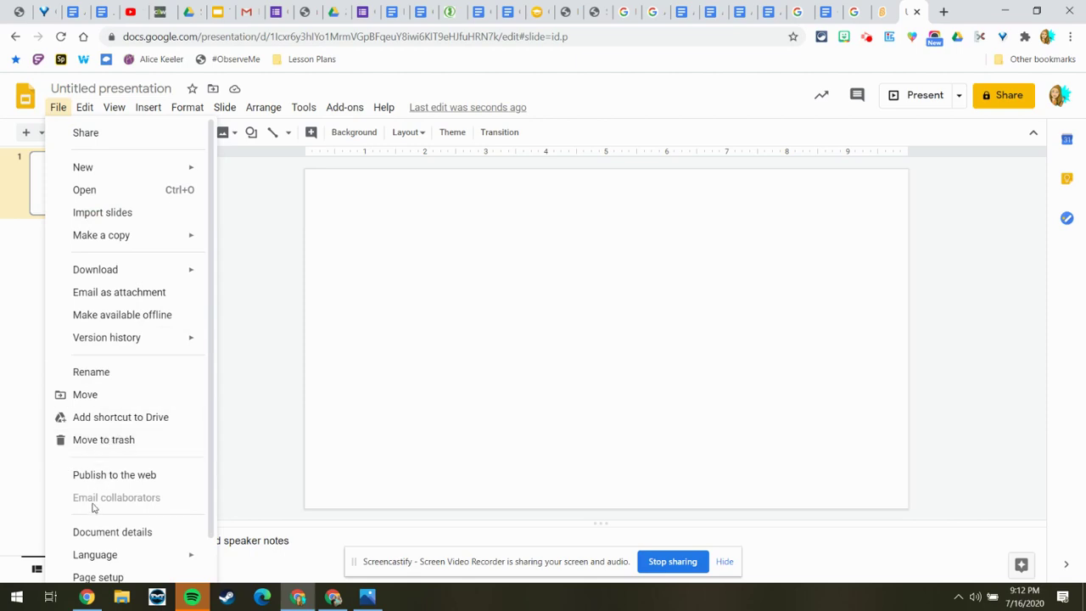
{"action": "left_click", "coordinate": [58, 108]}
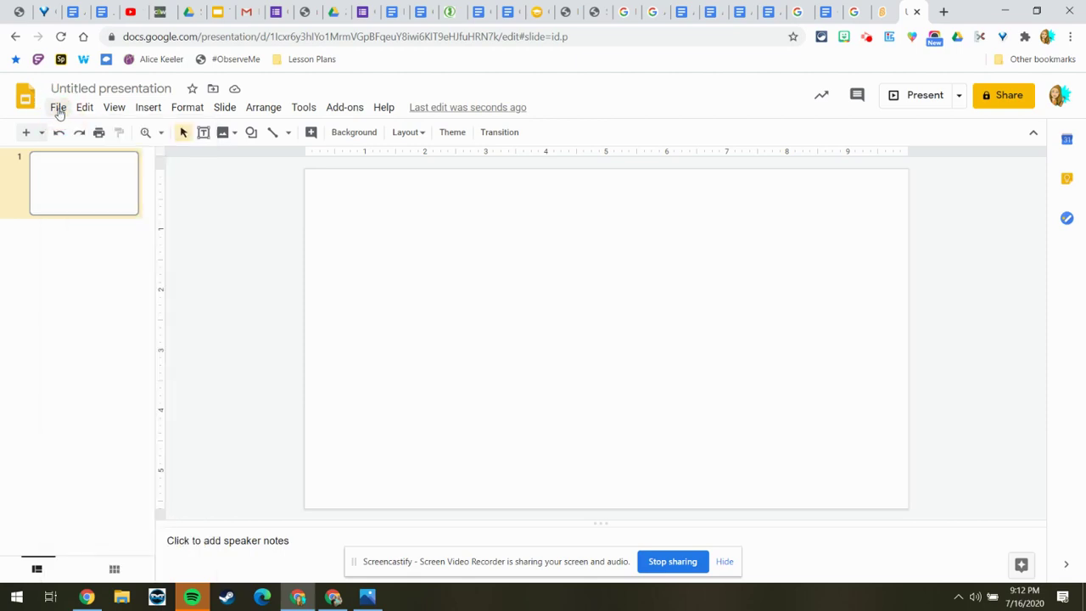
{"action": "left_click", "coordinate": [56, 108]}
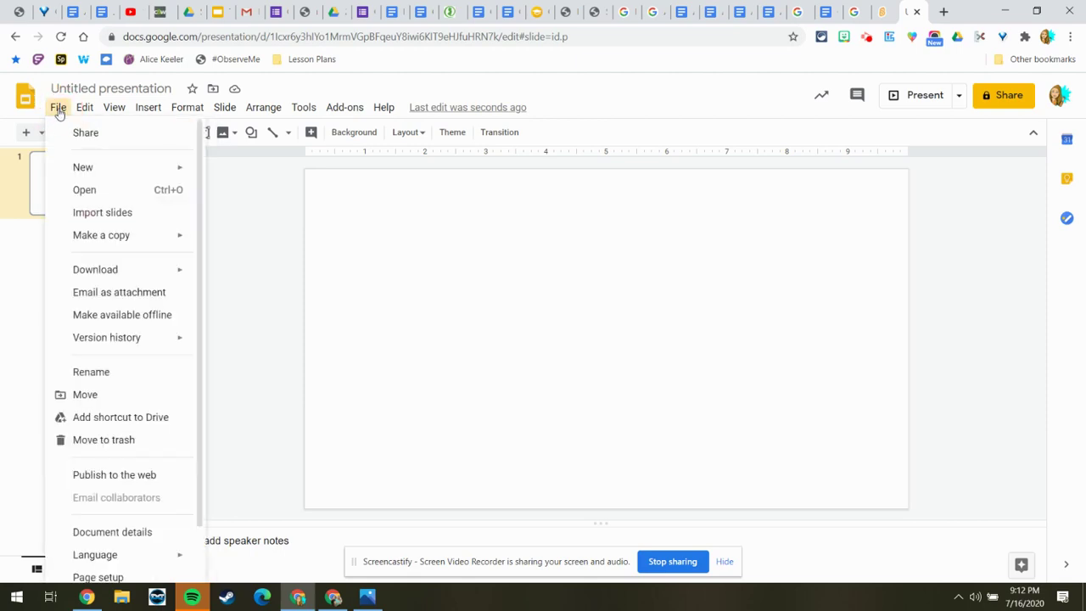
{"action": "left_click", "coordinate": [98, 576]}
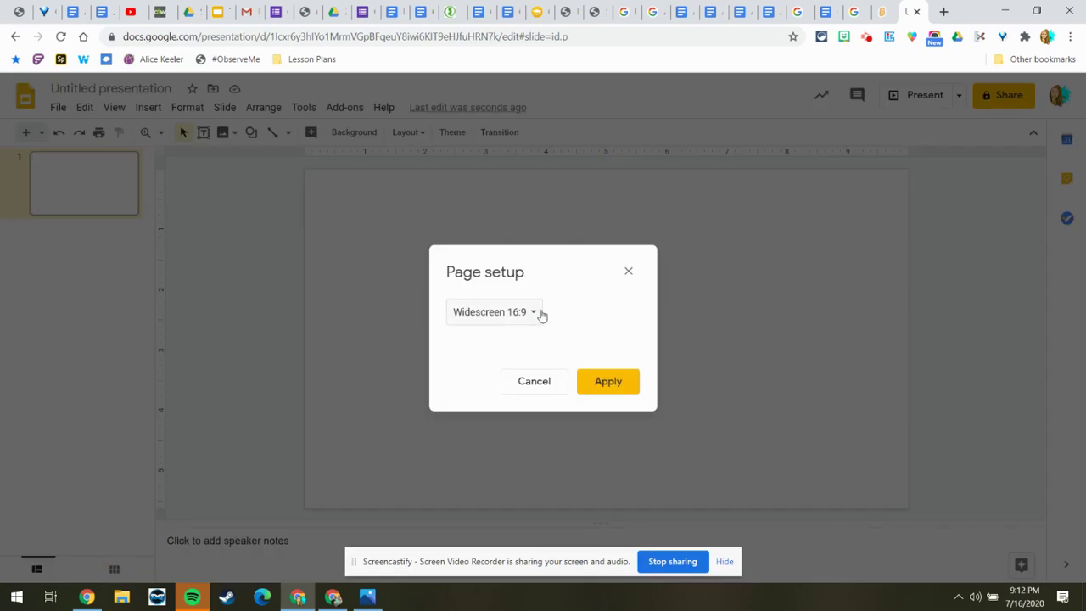
{"action": "left_click", "coordinate": [535, 316]}
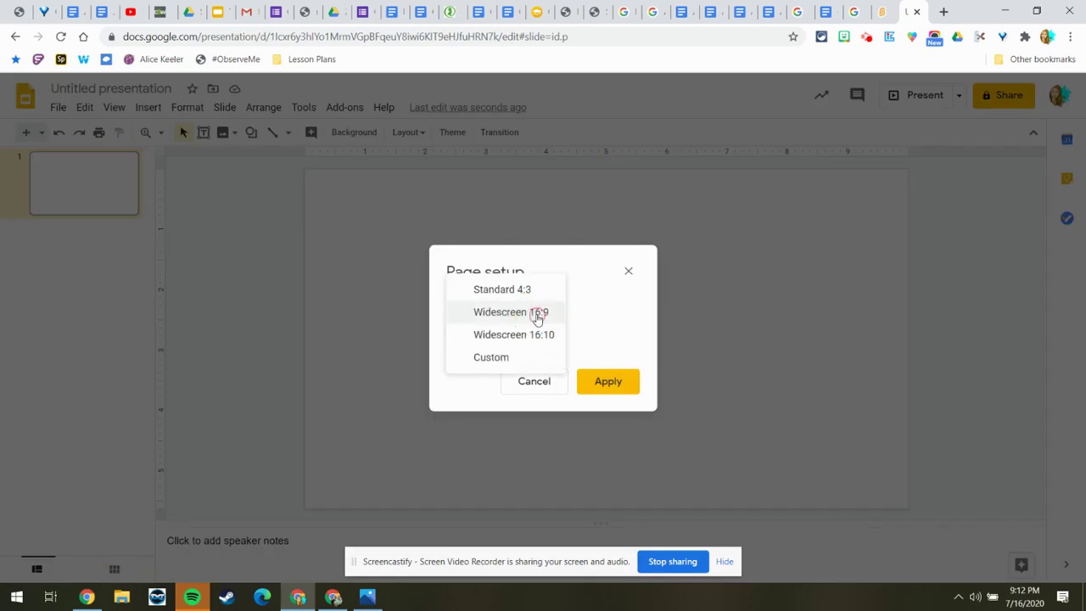
{"action": "left_click", "coordinate": [494, 360]}
{"action": "left_click", "coordinate": [604, 355]}
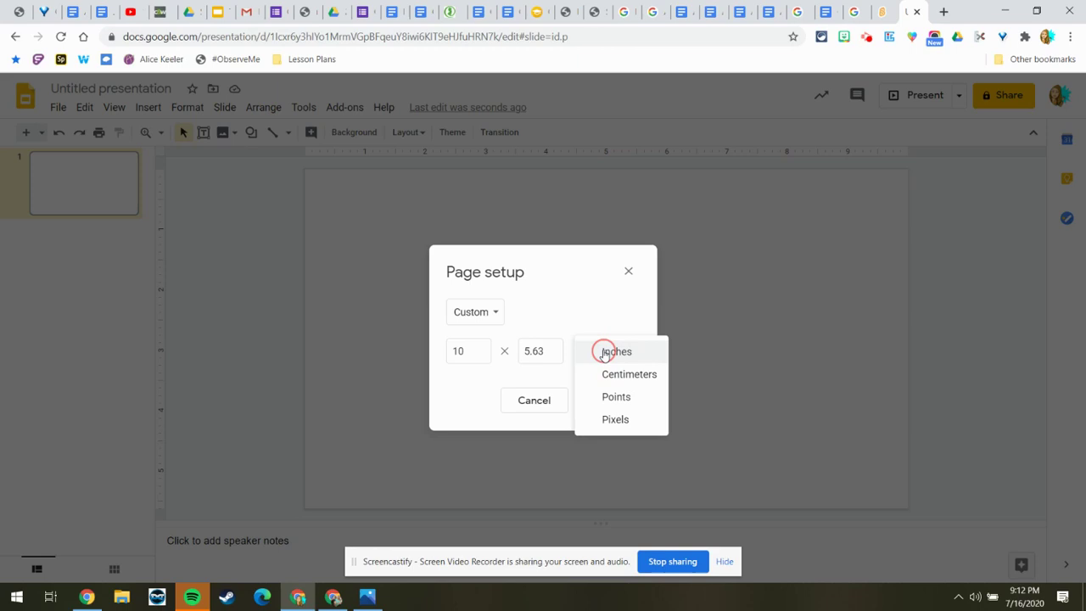
{"action": "left_click", "coordinate": [603, 419]}
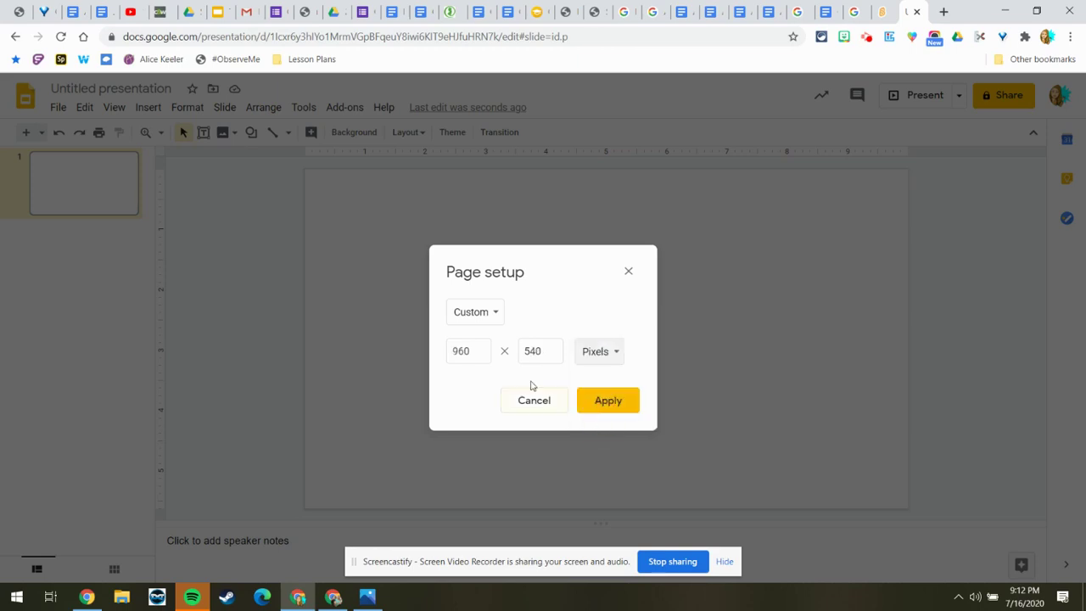
{"action": "double_click", "coordinate": [464, 350]}
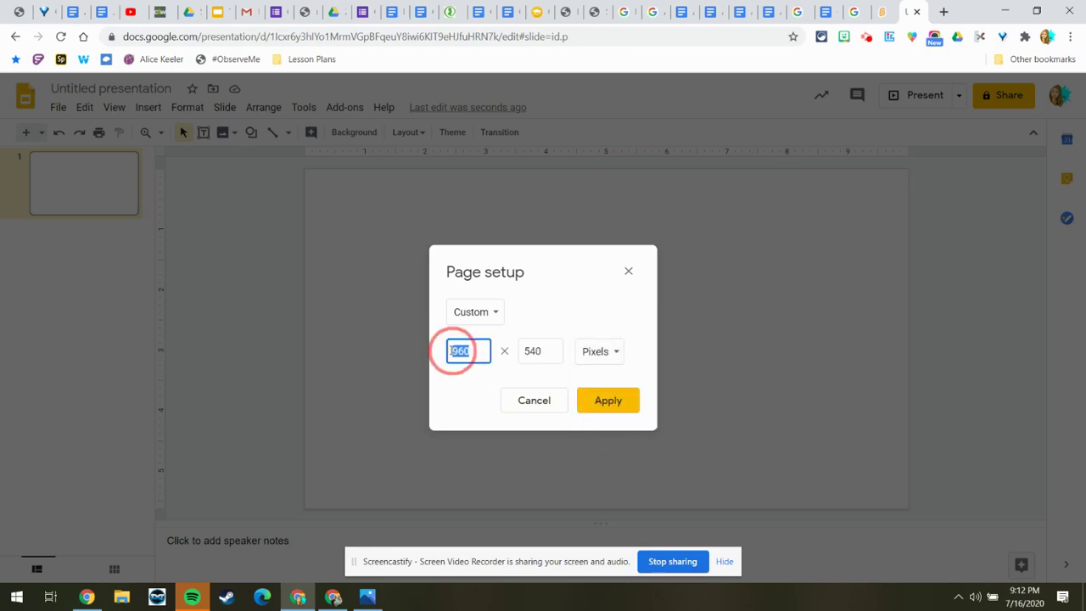
{"action": "type", "text": "100"}
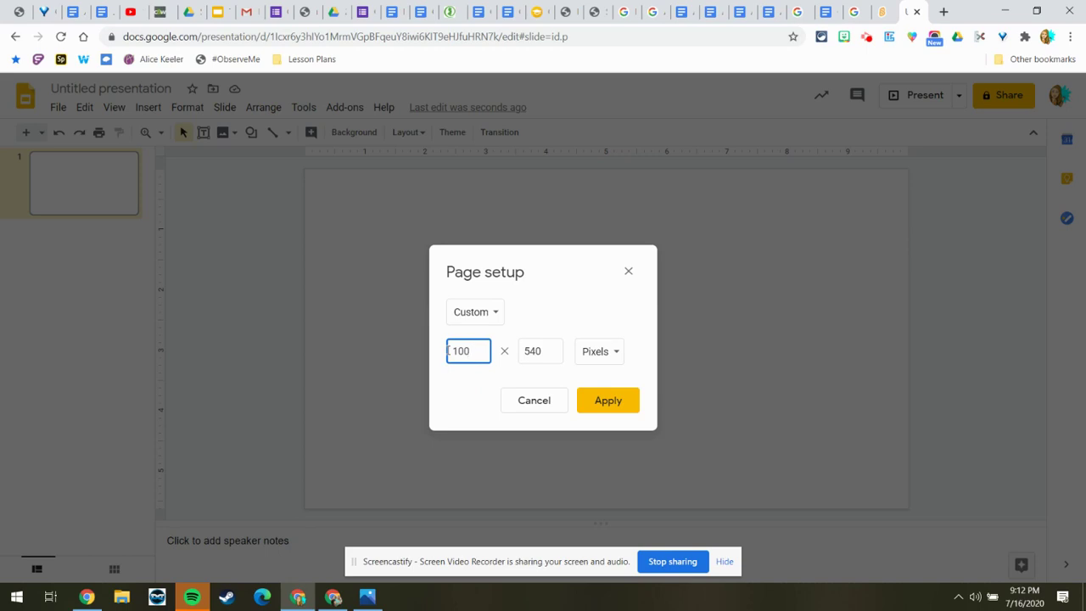
{"action": "type", "text": "0"}
{"action": "double_click", "coordinate": [547, 349]}
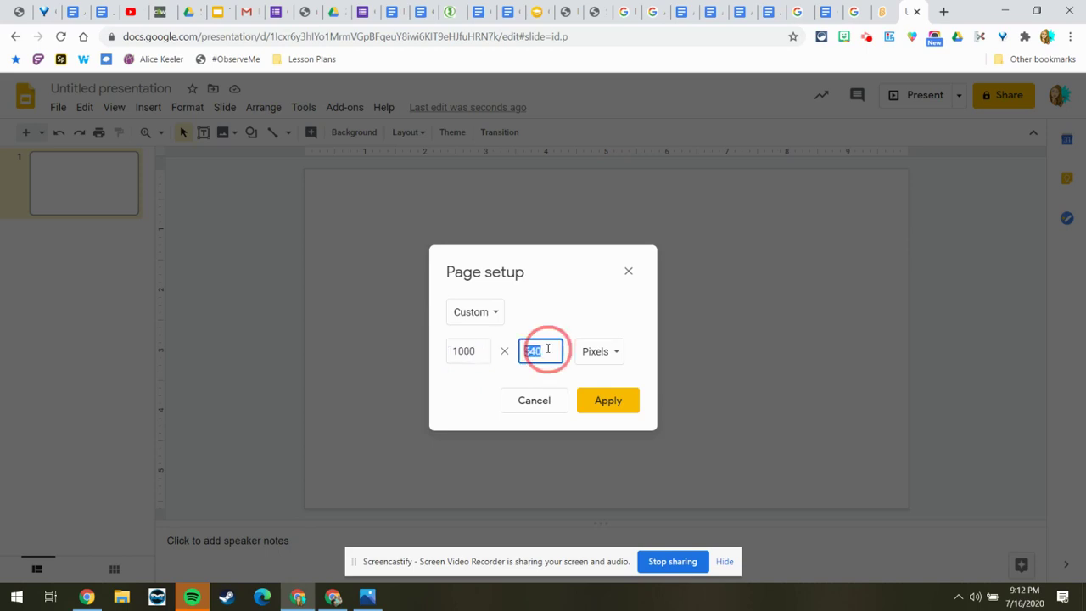
{"action": "type", "text": "2"}
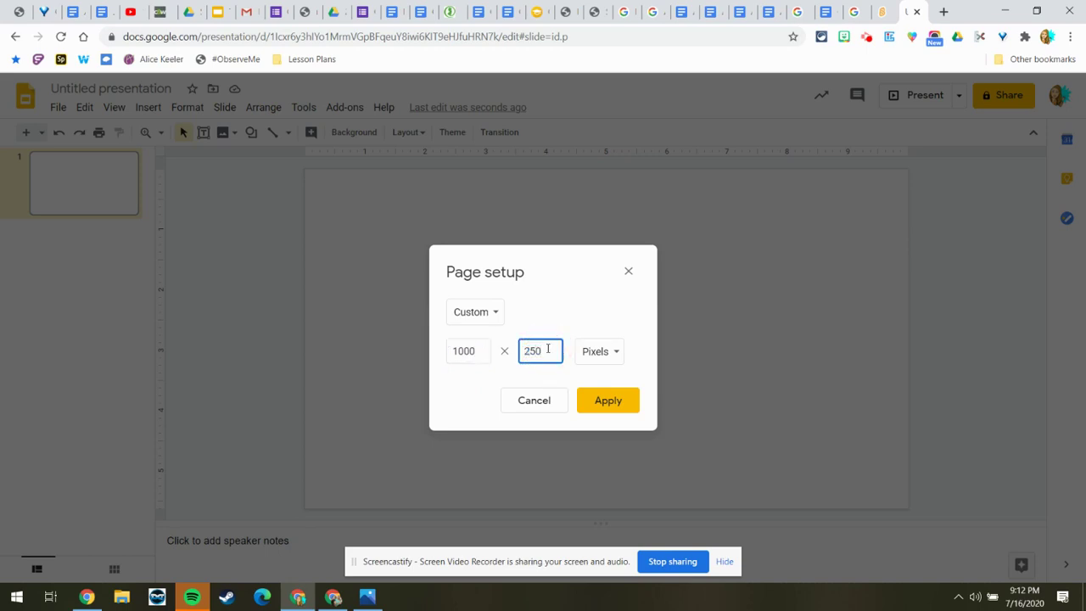
{"action": "left_click", "coordinate": [600, 403]}
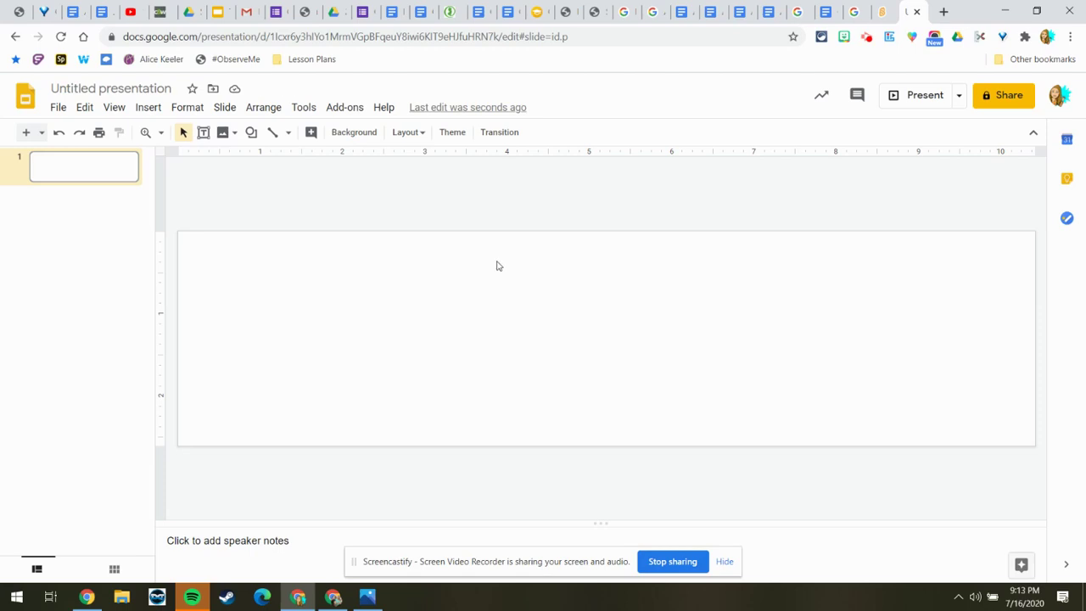
Search images for 'sky background' and set the light blue cloudy sky as the background.
{"action": "left_click", "coordinate": [349, 134]}
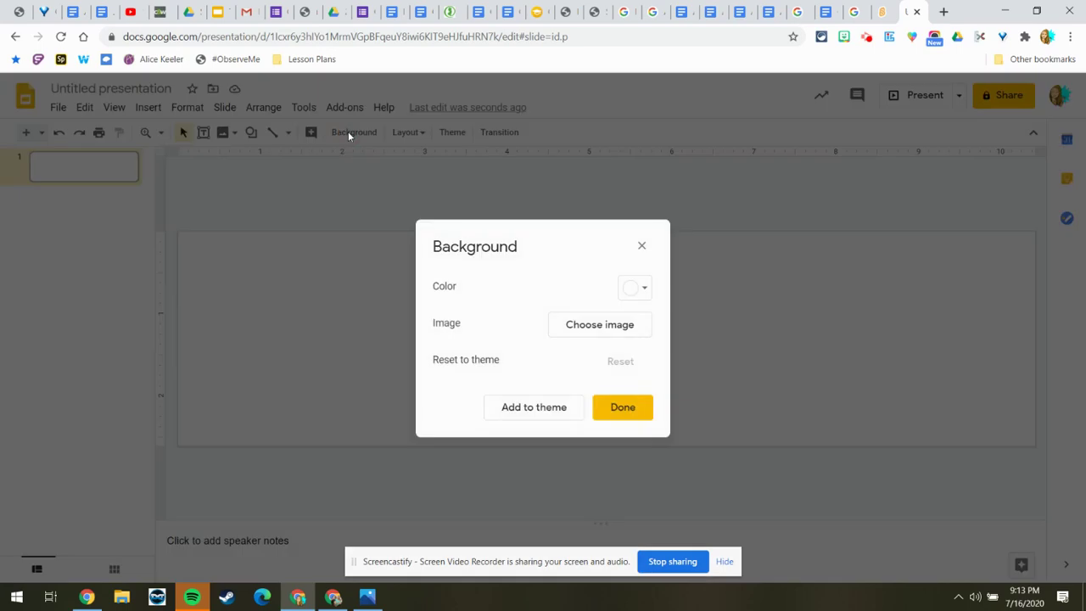
{"action": "left_click", "coordinate": [606, 337]}
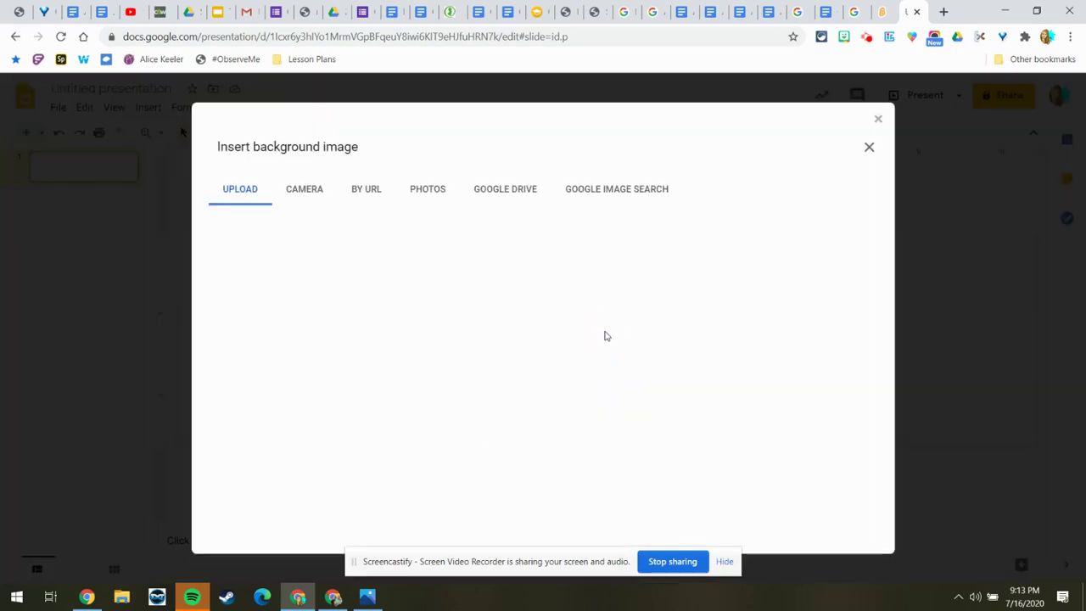
{"action": "left_click", "coordinate": [585, 195]}
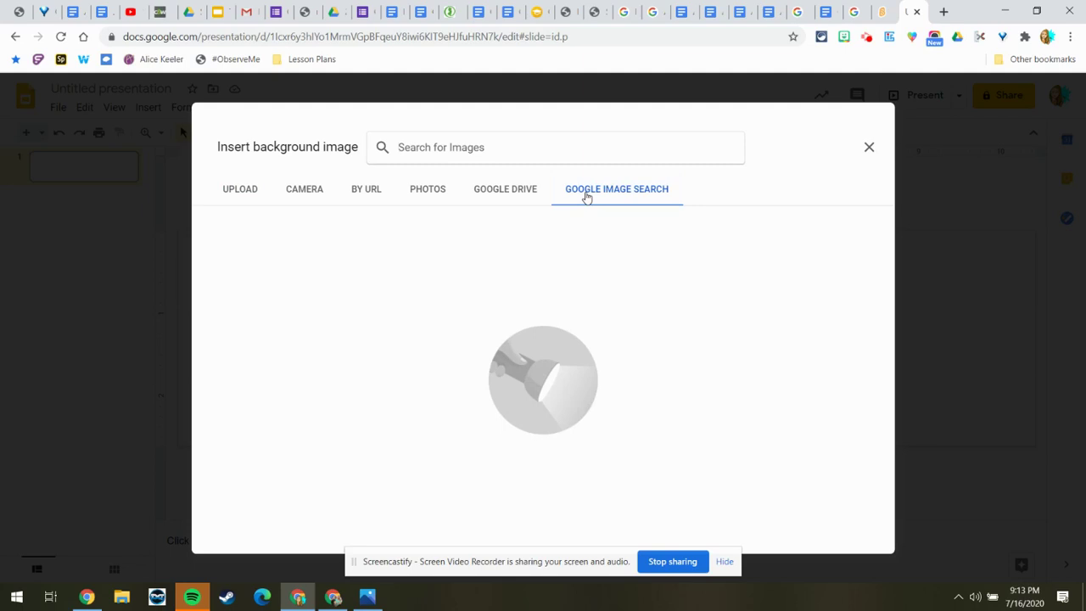
{"action": "type", "text": "sky backgh"}
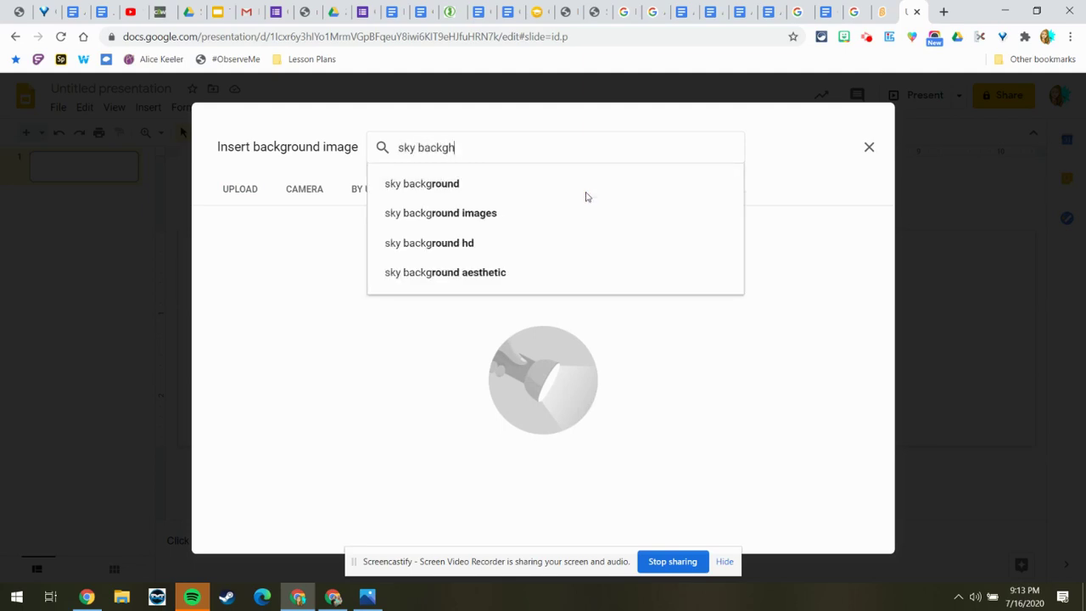
{"action": "key", "text": "BackSpace"}
{"action": "type", "text": "r"}
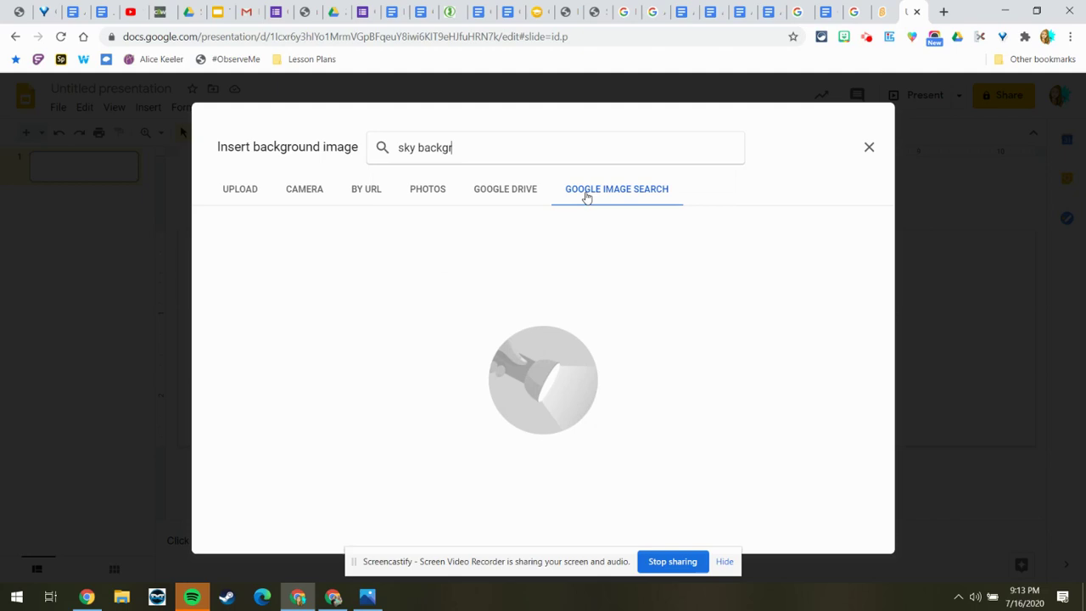
{"action": "type", "text": "ound"}
{"action": "key", "text": "Return"}
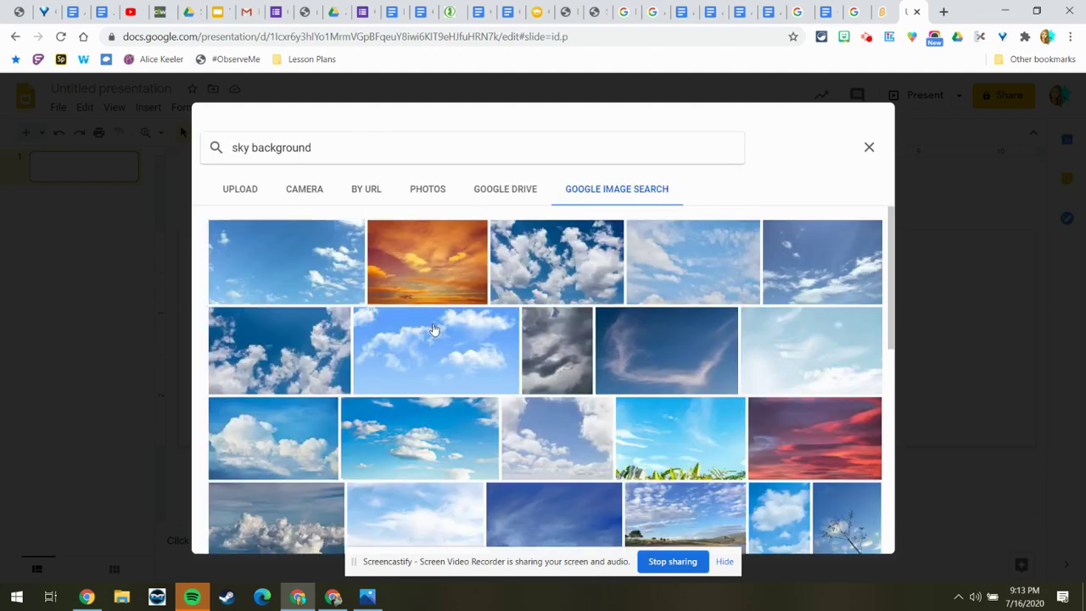
{"action": "left_click", "coordinate": [464, 354]}
{"action": "left_click", "coordinate": [849, 538]}
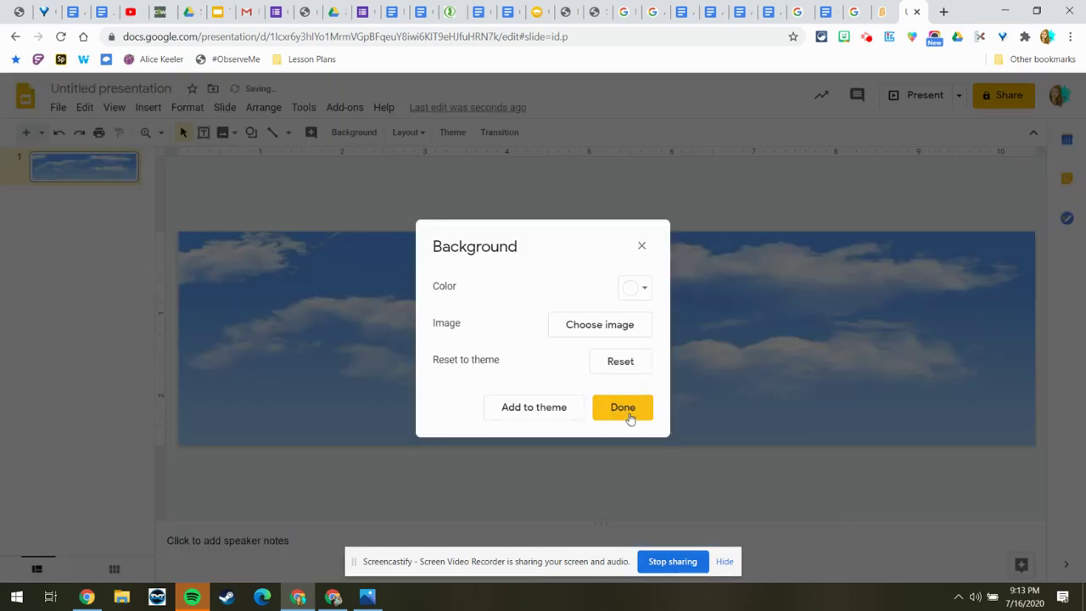
{"action": "left_click", "coordinate": [630, 416]}
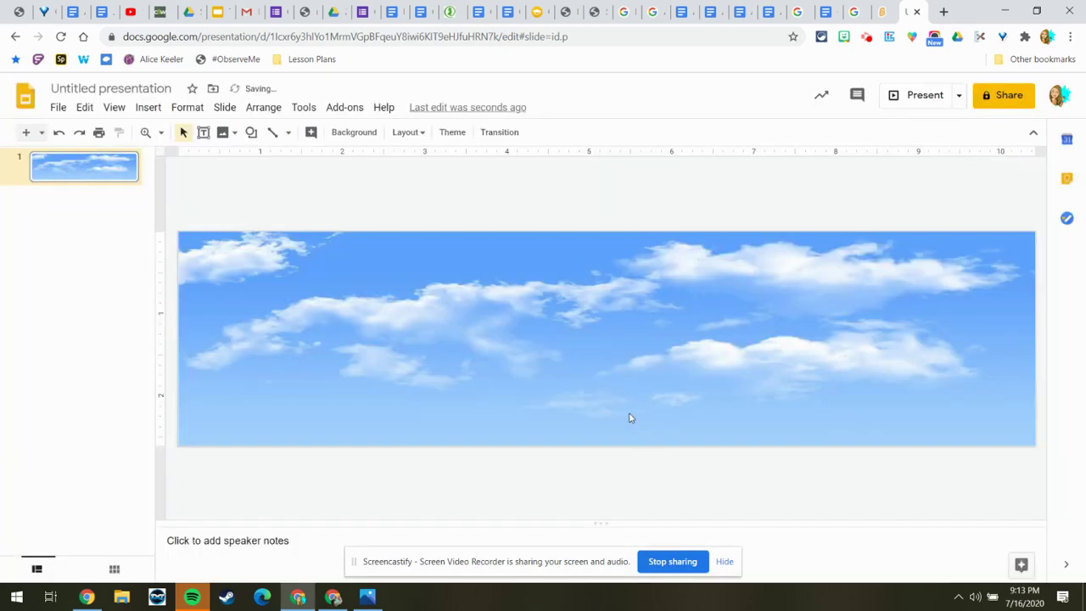
Add the balloon Bitmoji, move it up into the sky, and preview full screen.
{"action": "left_click", "coordinate": [843, 38]}
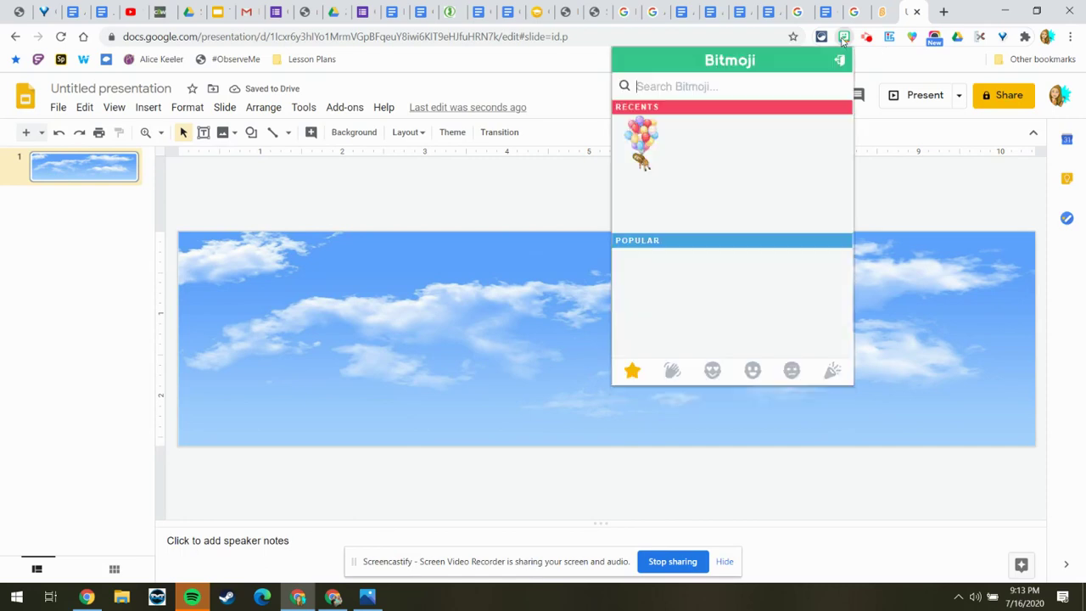
{"action": "left_click_drag", "start_coordinate": [635, 146], "coordinate": [505, 345]}
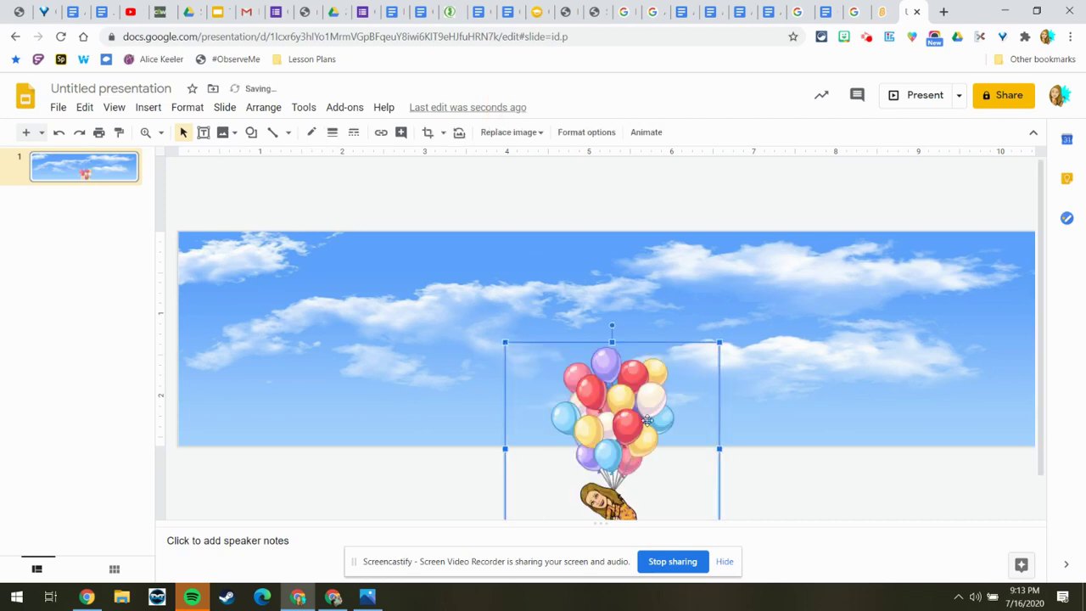
{"action": "left_click_drag", "start_coordinate": [647, 418], "coordinate": [642, 309]}
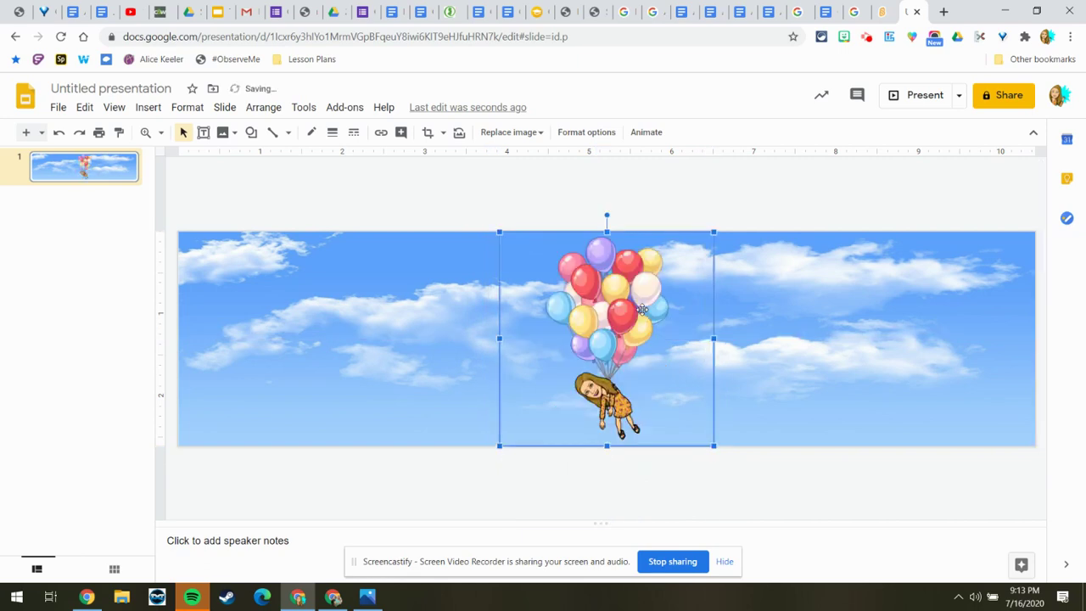
{"action": "left_click", "coordinate": [912, 97]}
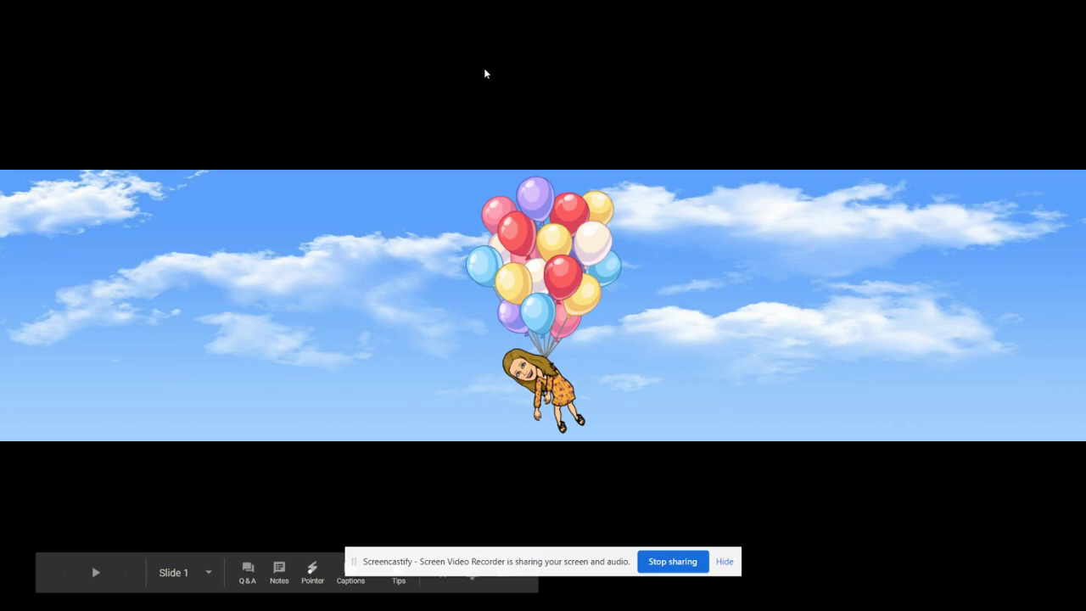
{"action": "key", "text": "Escape"}
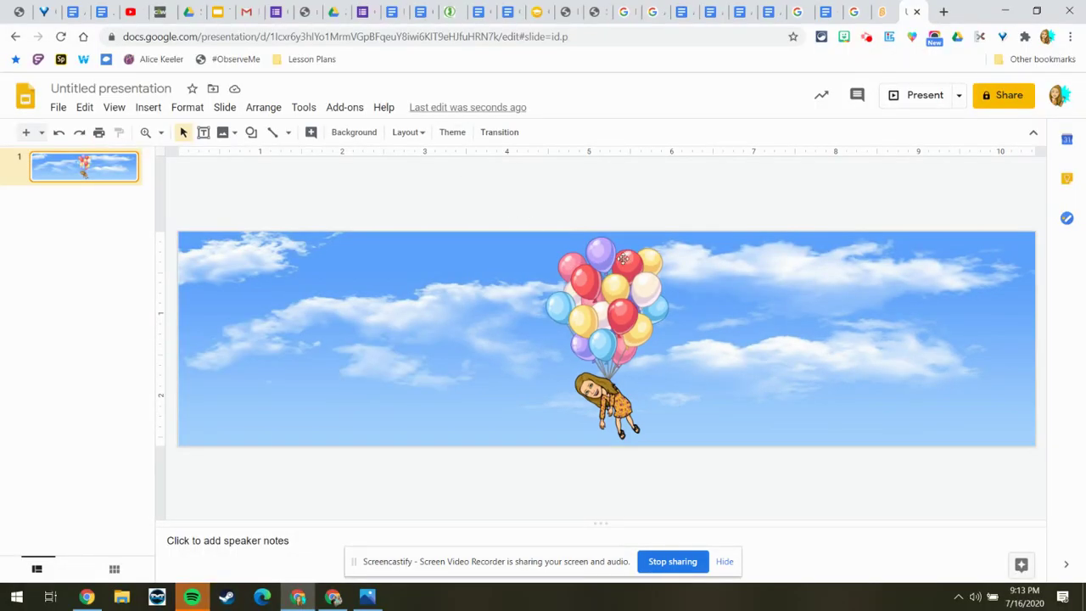
Give the balloon image a Fly in from bottom animation starting After previous.
{"action": "left_click", "coordinate": [633, 336]}
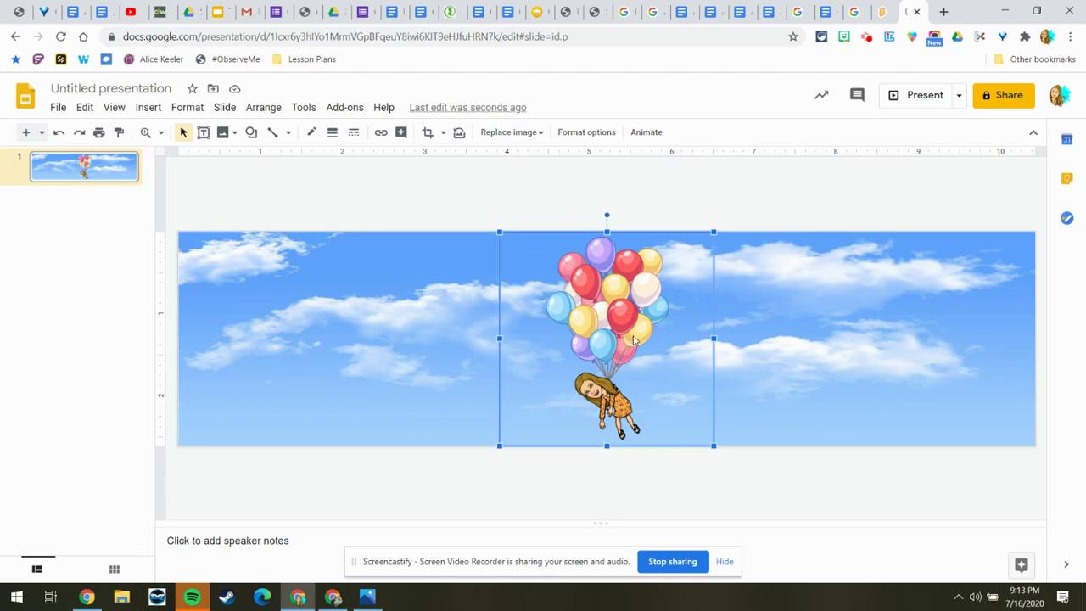
{"action": "left_click", "coordinate": [651, 137]}
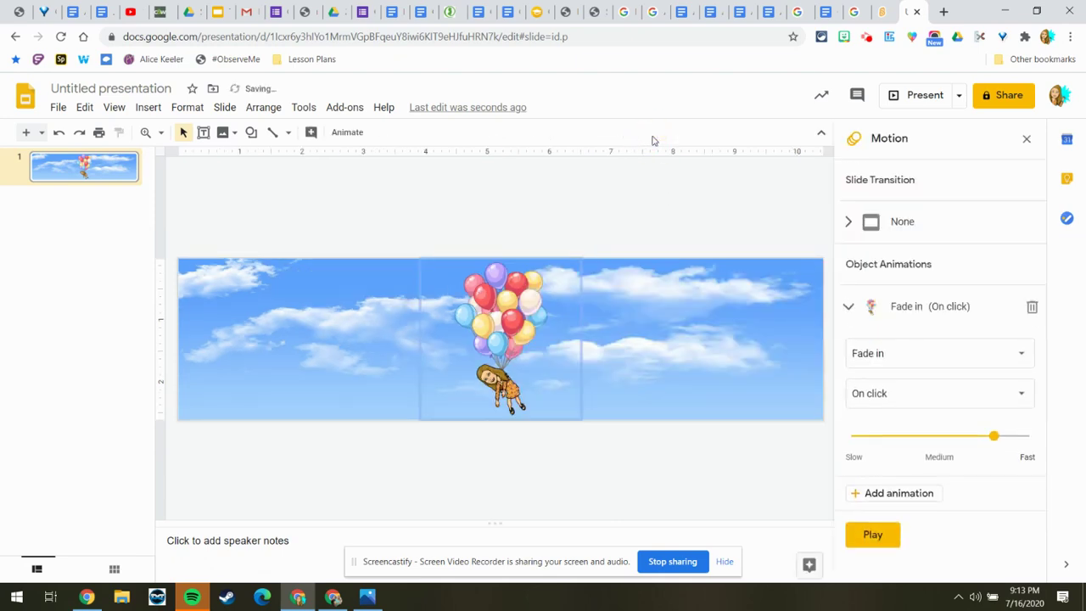
{"action": "left_click", "coordinate": [963, 356]}
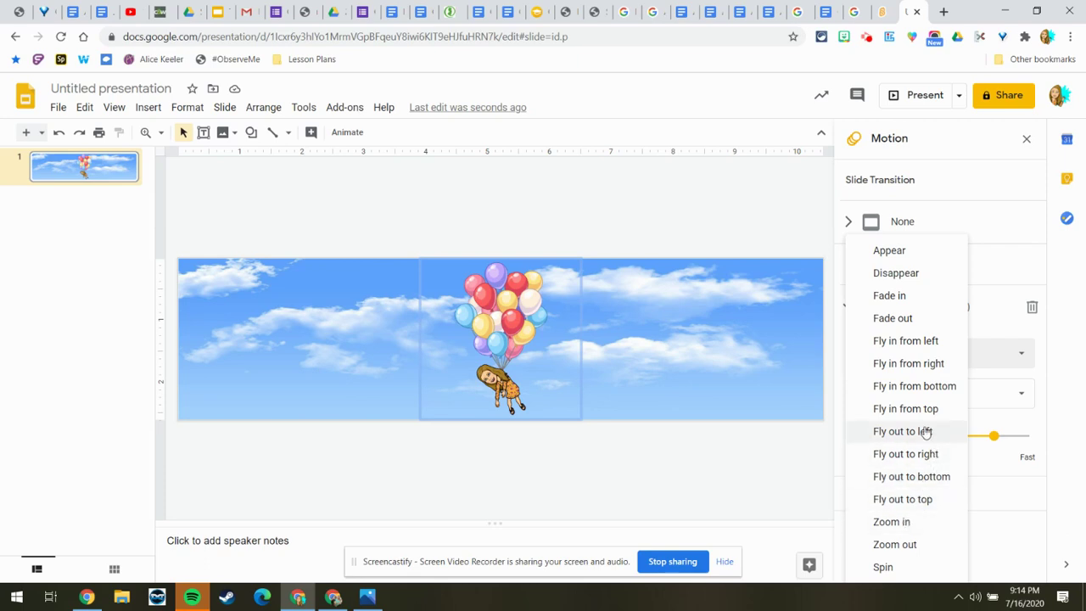
{"action": "left_click", "coordinate": [906, 386]}
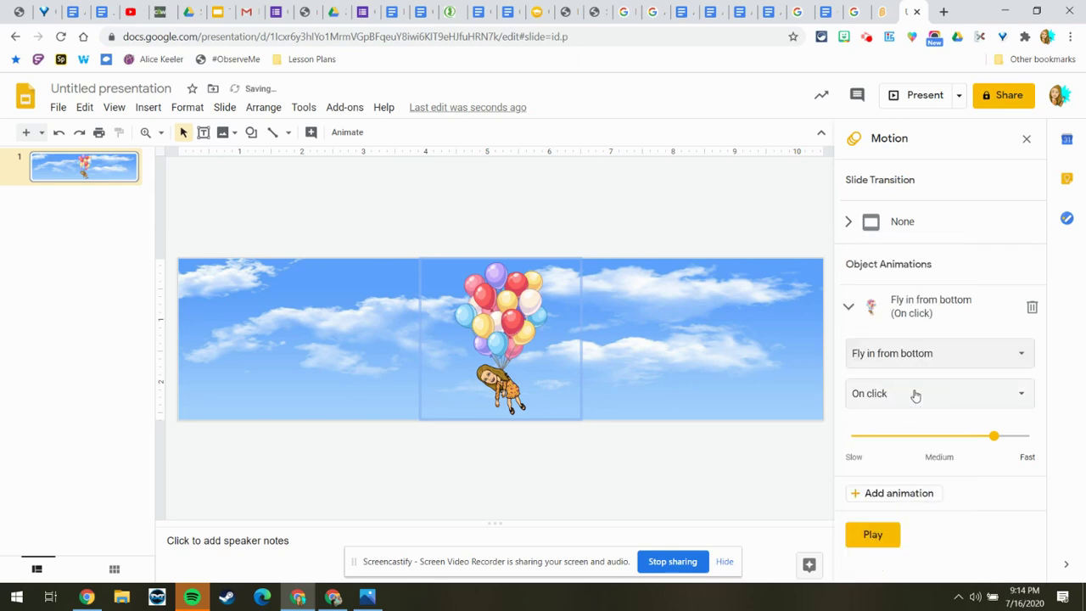
{"action": "left_click", "coordinate": [915, 394]}
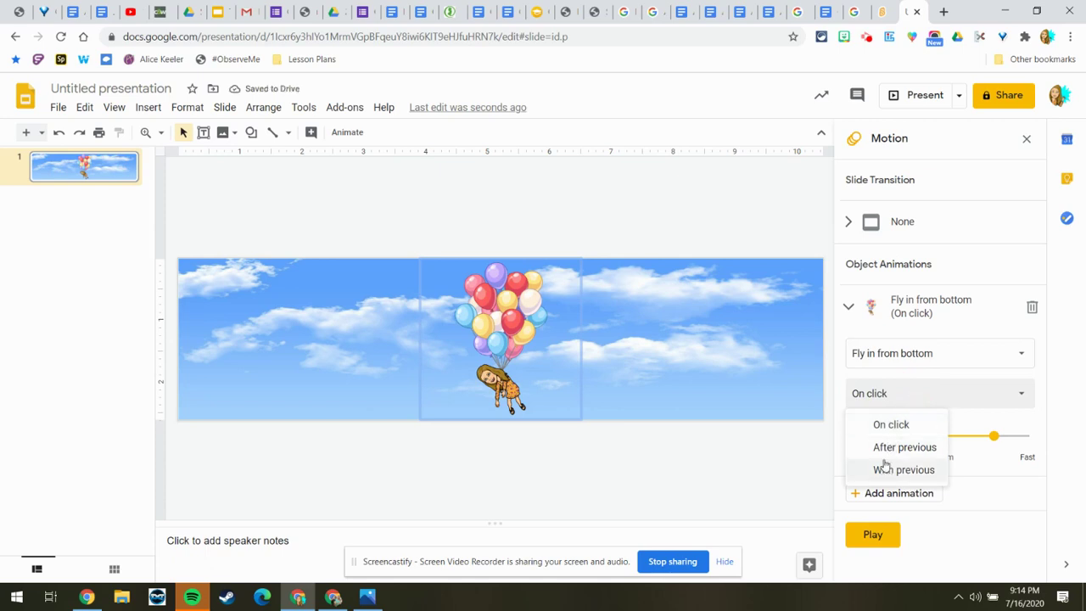
{"action": "left_click", "coordinate": [882, 450]}
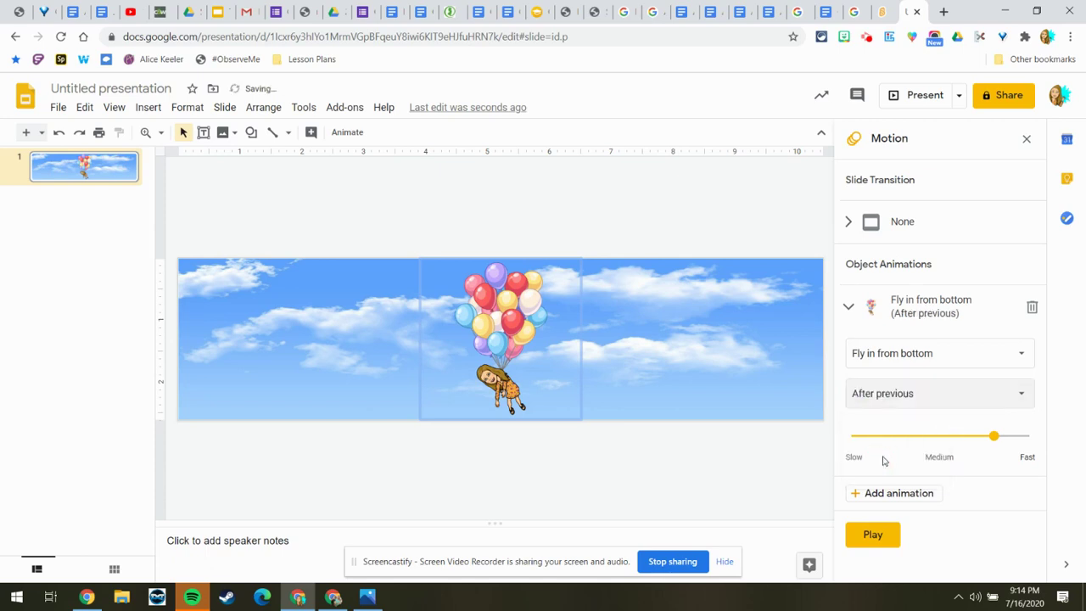
Add a second Fly out to top animation, After previous, and preview it.
{"action": "left_click", "coordinate": [885, 497]}
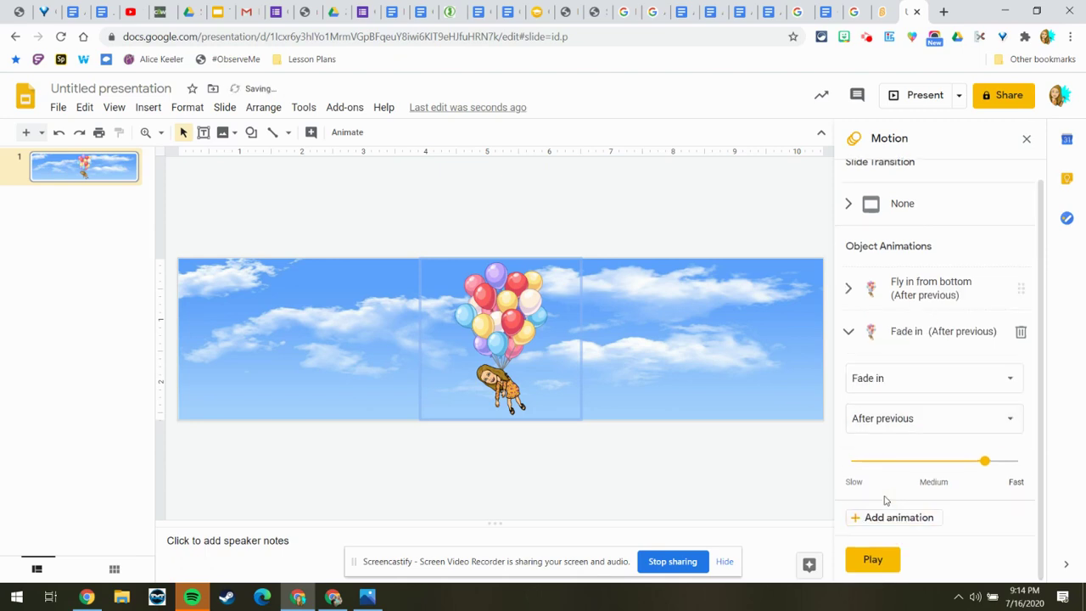
{"action": "left_click", "coordinate": [1006, 381]}
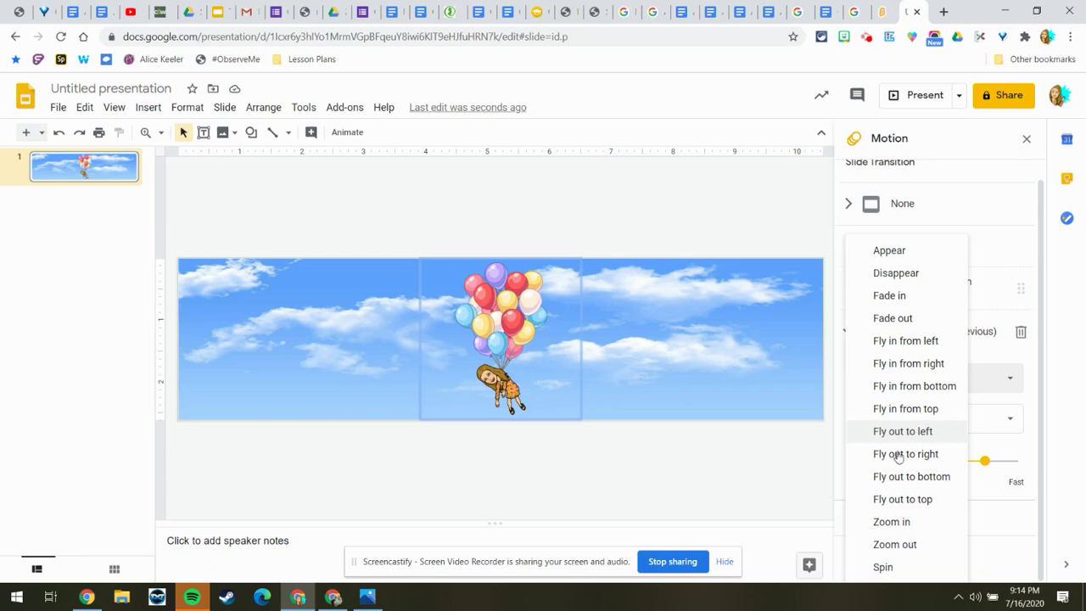
{"action": "left_click", "coordinate": [892, 504]}
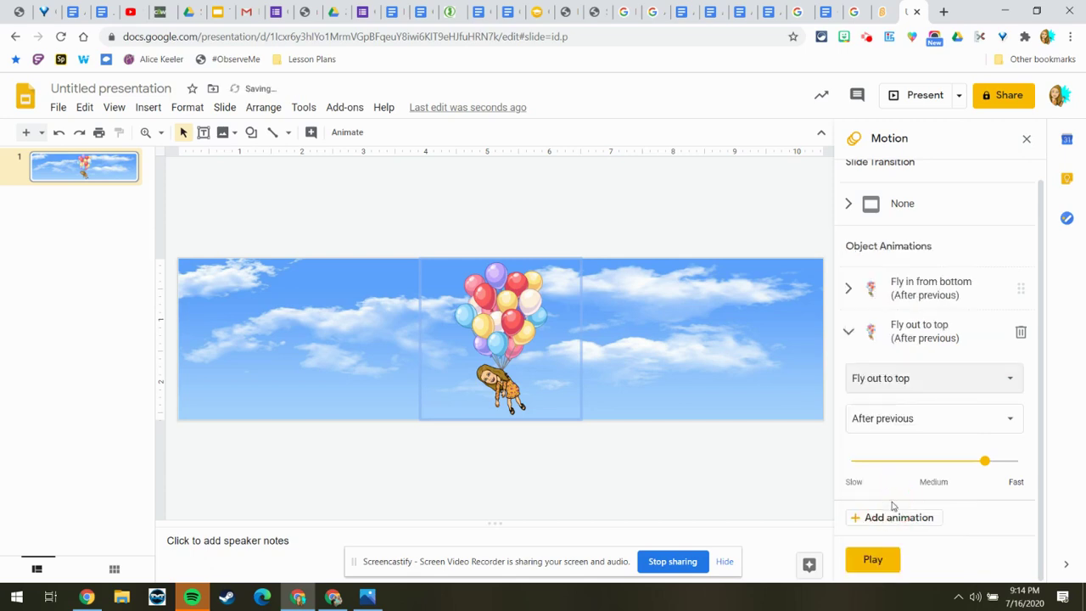
{"action": "left_click", "coordinate": [878, 421]}
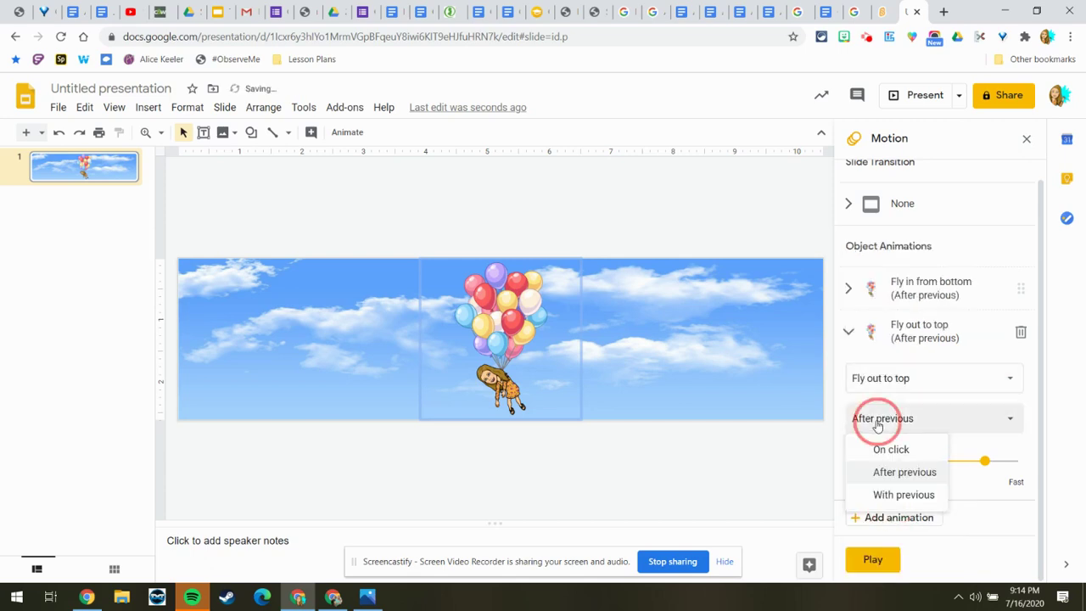
{"action": "left_click", "coordinate": [887, 472]}
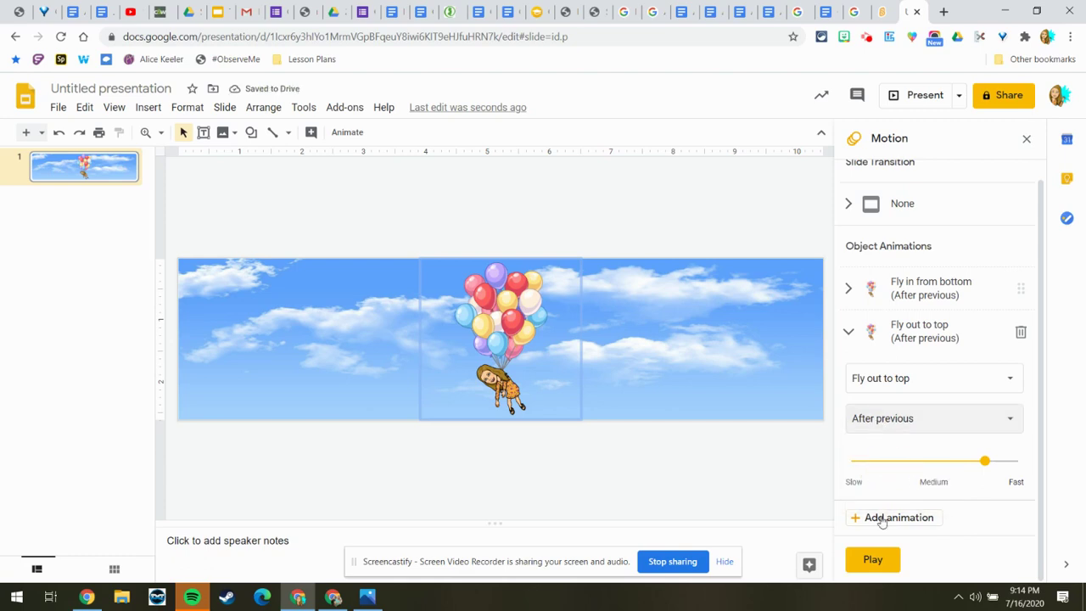
{"action": "left_click", "coordinate": [865, 560]}
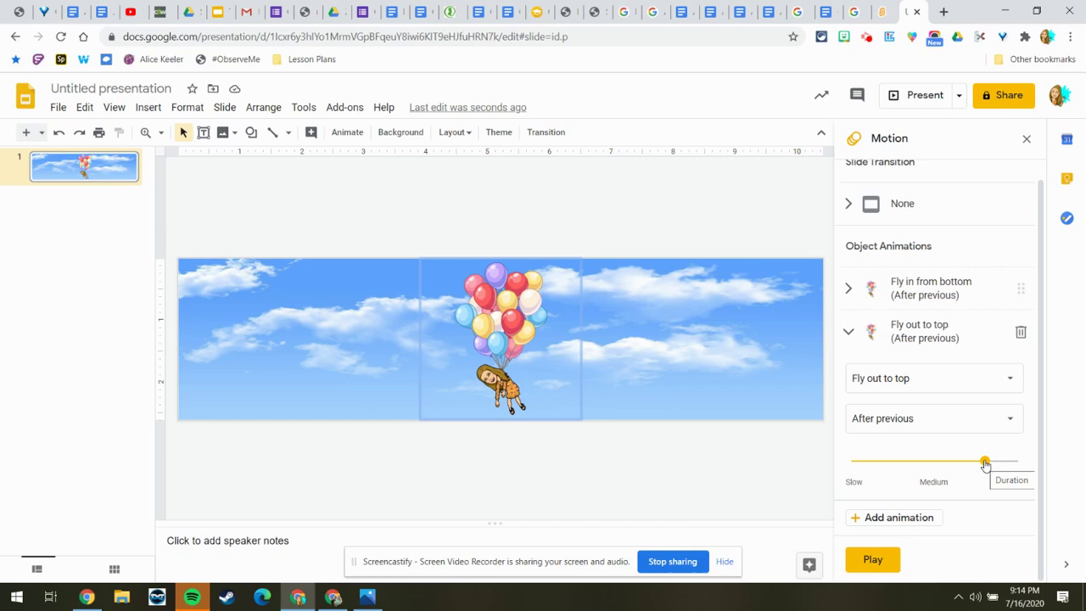
Set both fly-out and fly-in speeds to Medium and replay the animations.
{"action": "left_click_drag", "start_coordinate": [984, 463], "coordinate": [924, 462]}
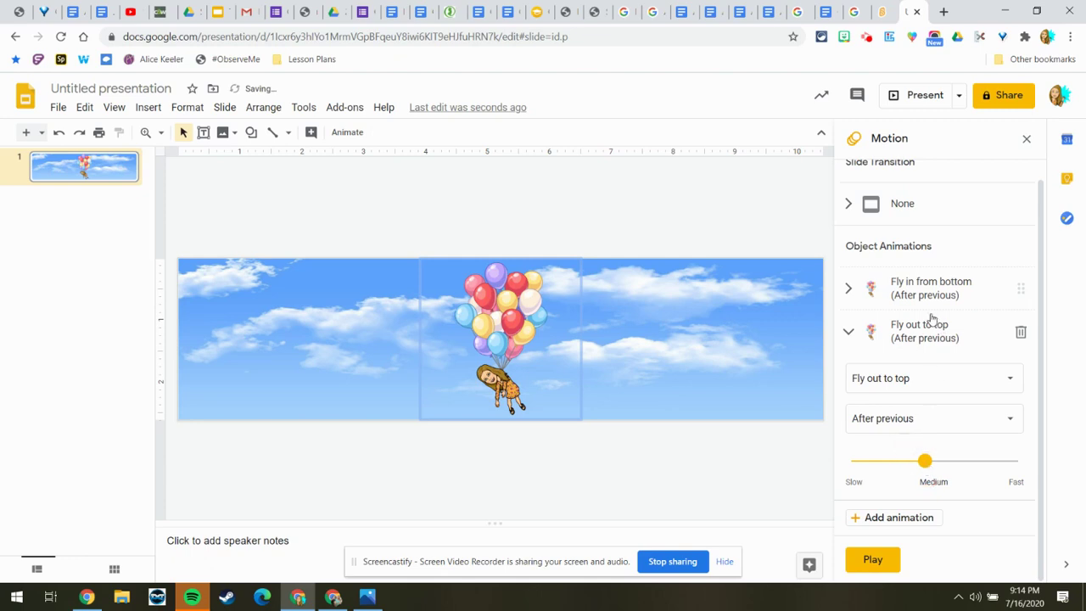
{"action": "left_click", "coordinate": [925, 301]}
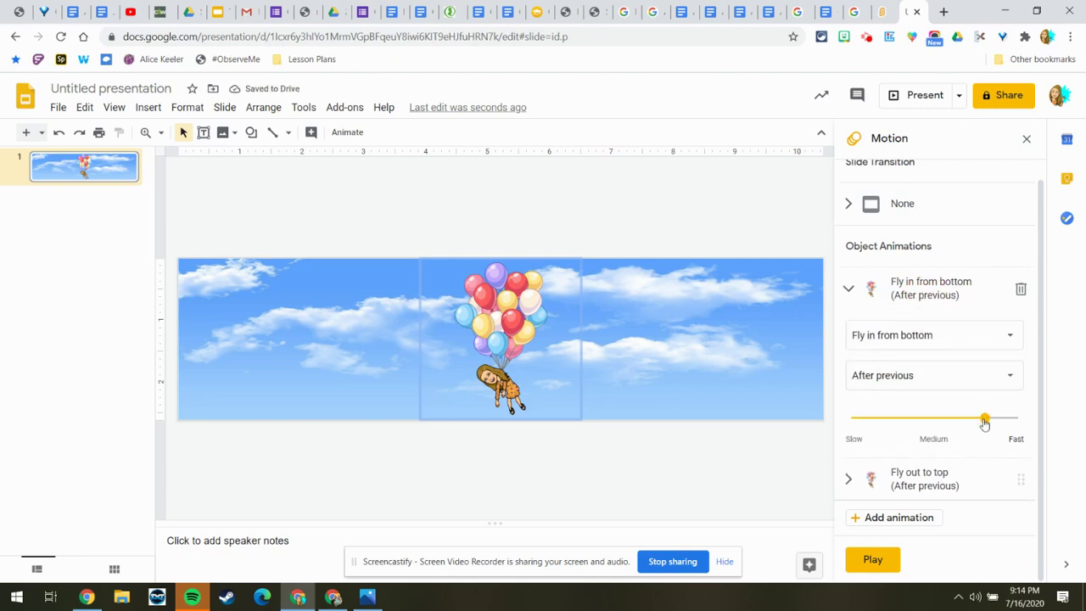
{"action": "left_click_drag", "start_coordinate": [984, 422], "coordinate": [929, 421]}
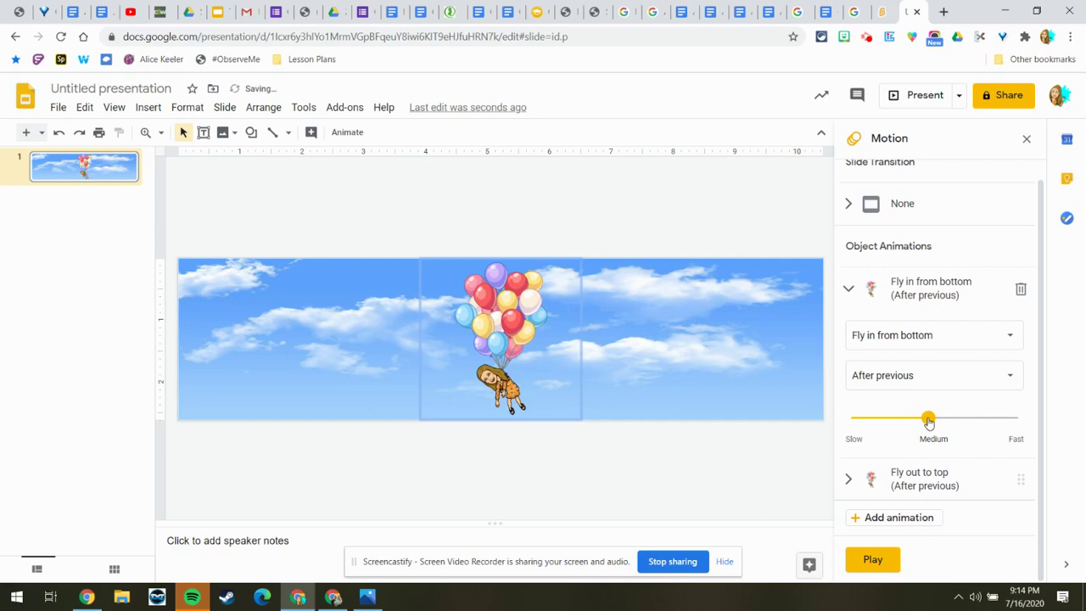
{"action": "left_click", "coordinate": [877, 560]}
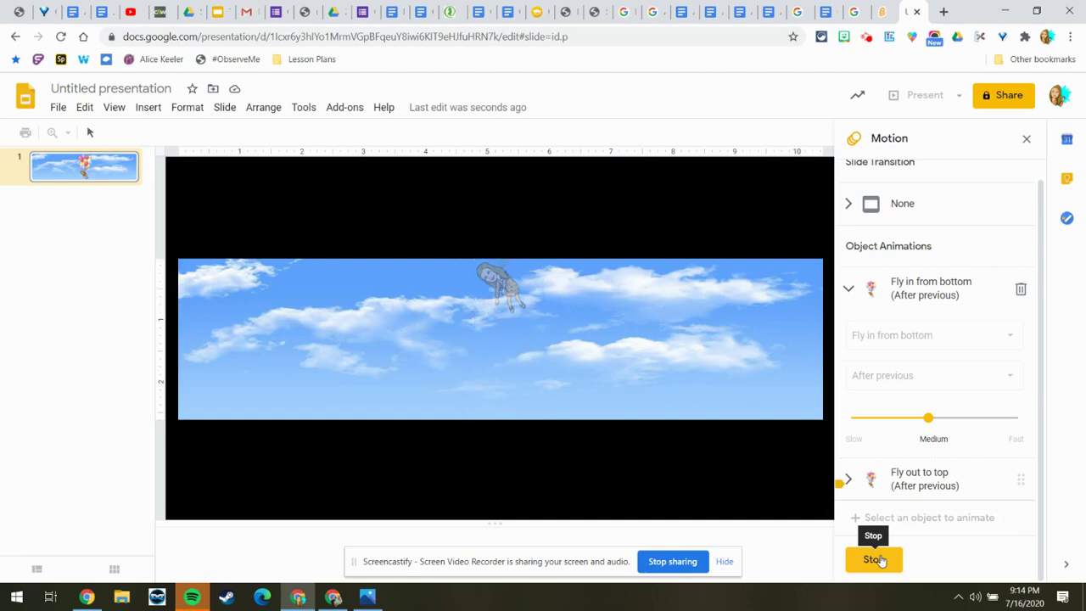
{"action": "left_click", "coordinate": [878, 560]}
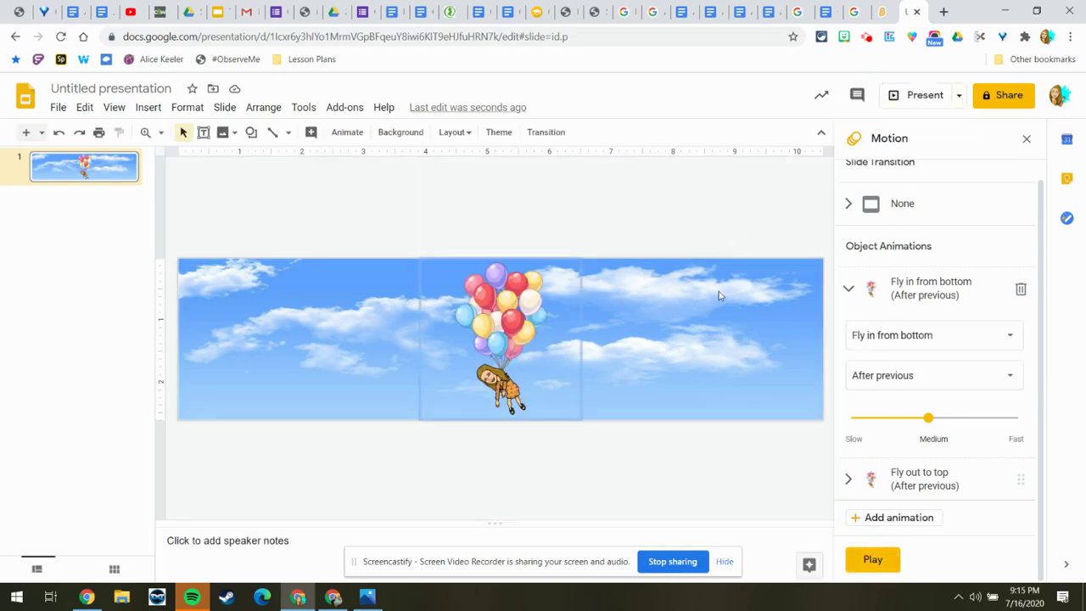
Deselect the balloon image and launch the Capture to a Gif area selector.
{"action": "left_click", "coordinate": [720, 246]}
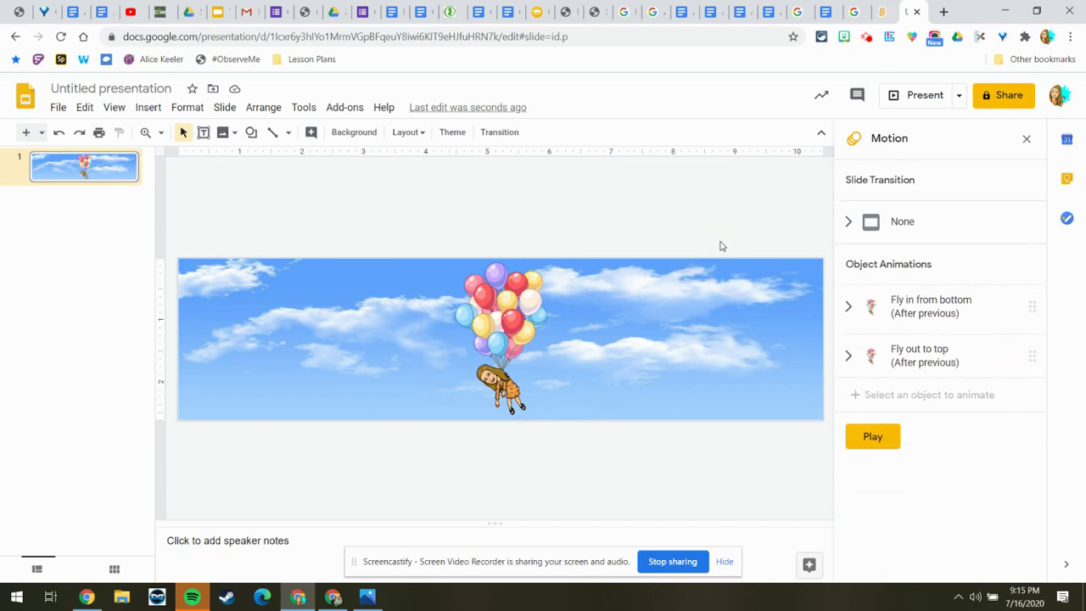
{"action": "left_click", "coordinate": [60, 107]}
{"action": "mouse_move", "coordinate": [108, 273]}
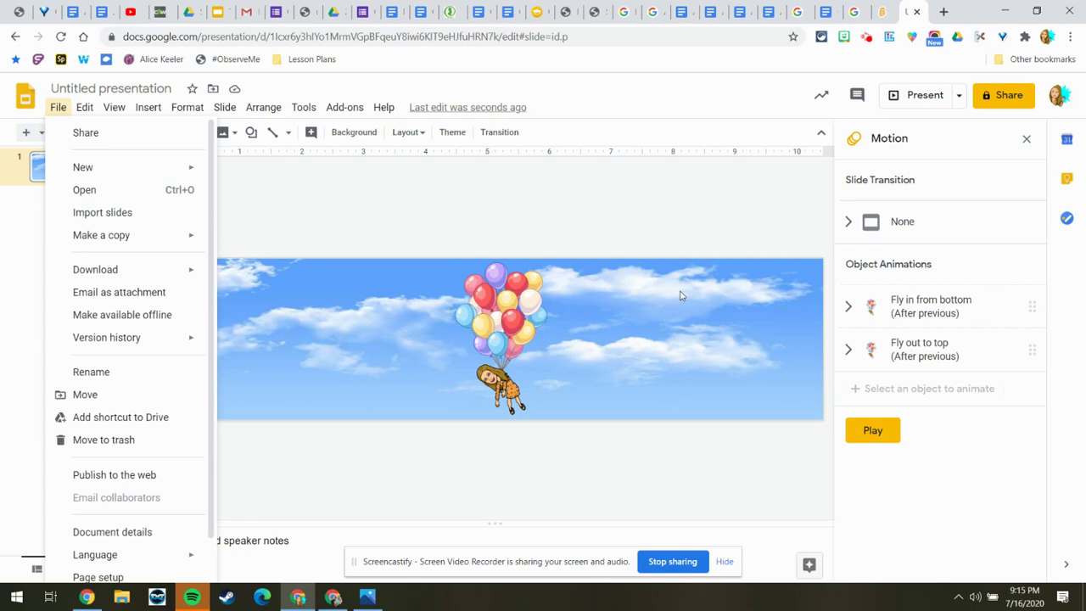
{"action": "left_click", "coordinate": [689, 232]}
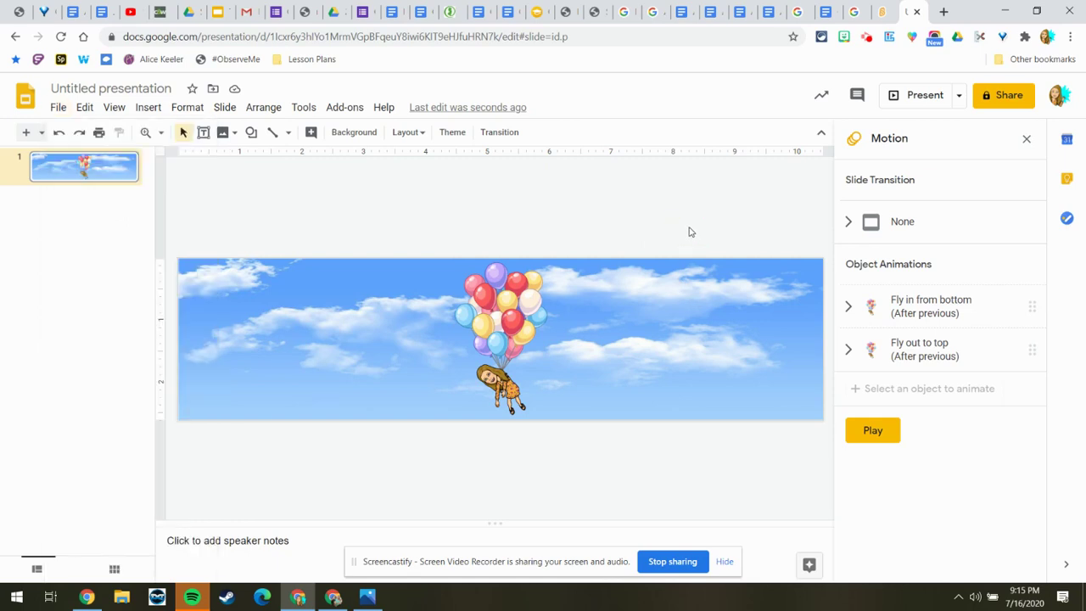
{"action": "left_click", "coordinate": [889, 44]}
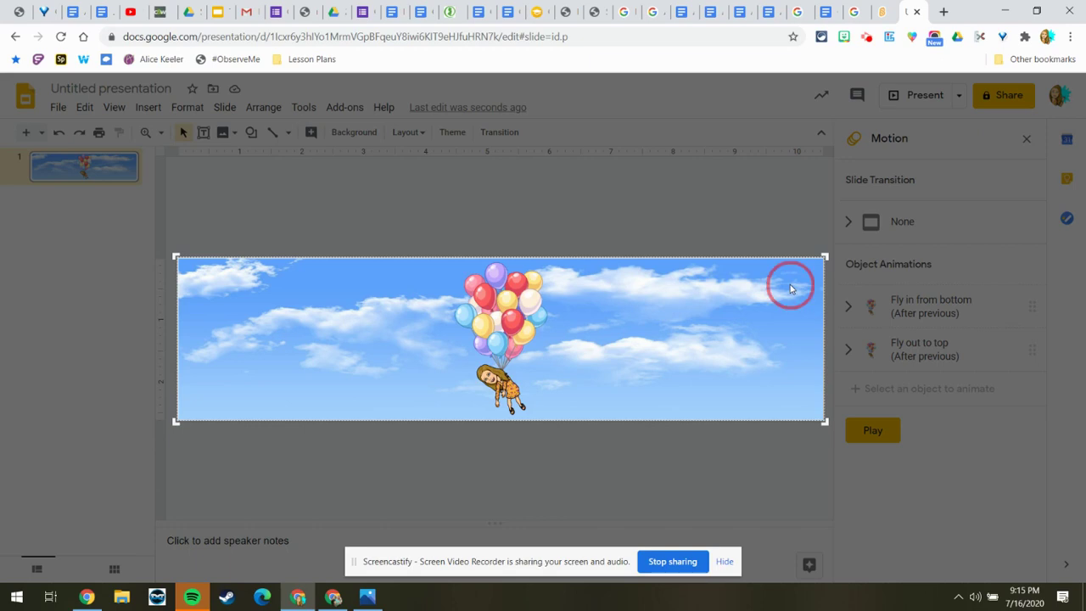
Record the sky slide area while the balloon animation plays, then stop recording.
{"action": "left_click", "coordinate": [790, 289]}
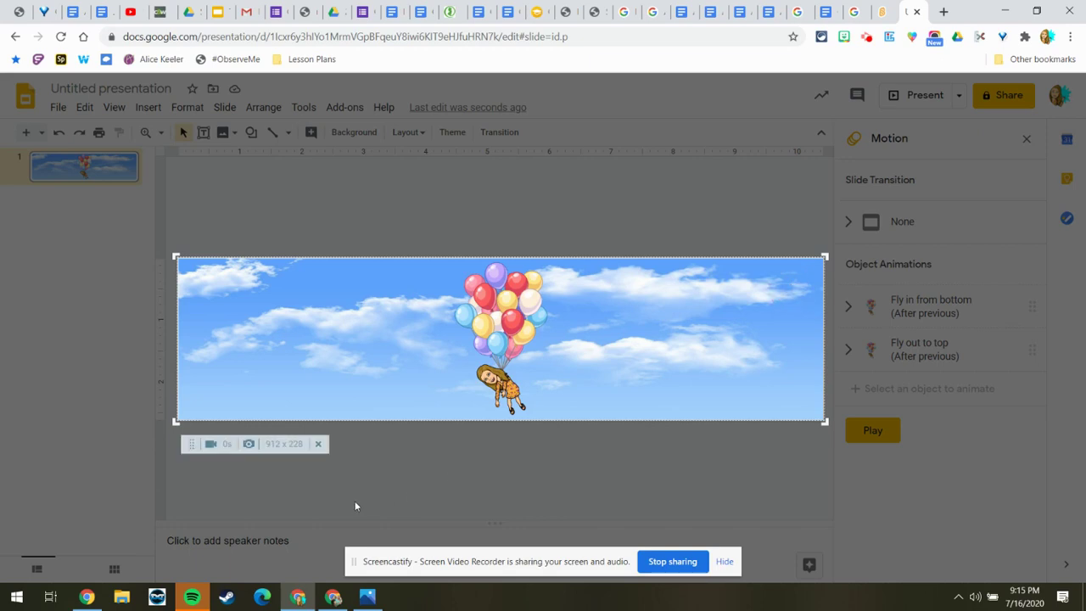
{"action": "left_click", "coordinate": [876, 431]}
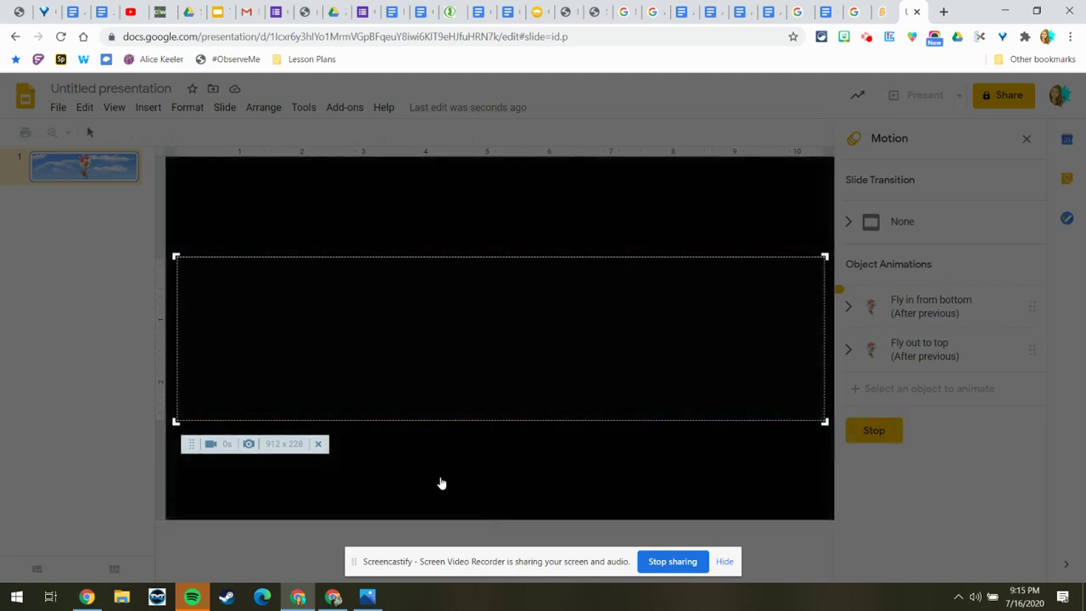
{"action": "left_click", "coordinate": [212, 444]}
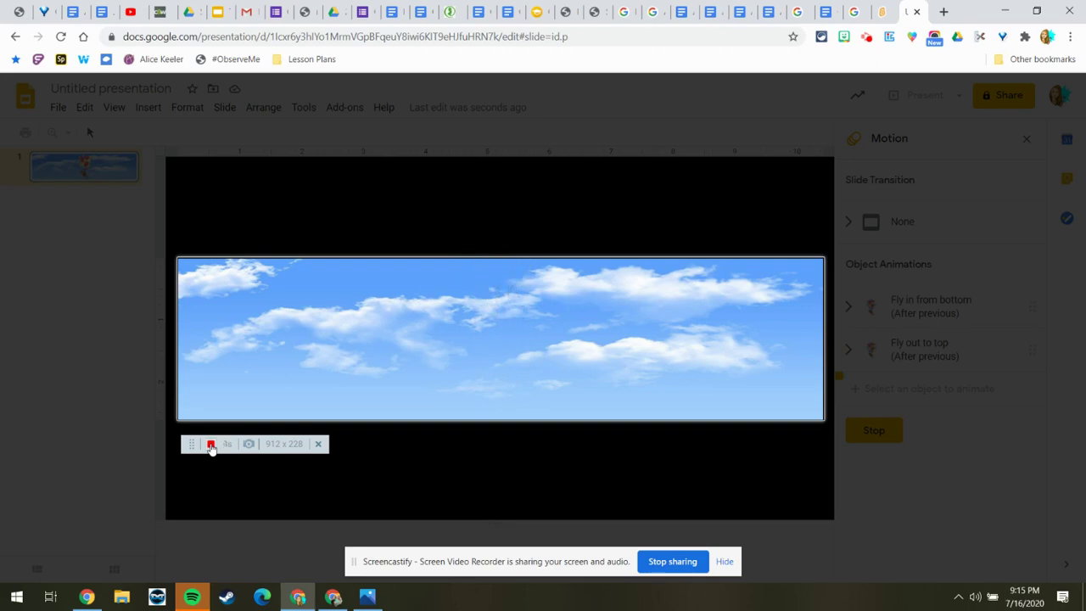
{"action": "left_click", "coordinate": [212, 445]}
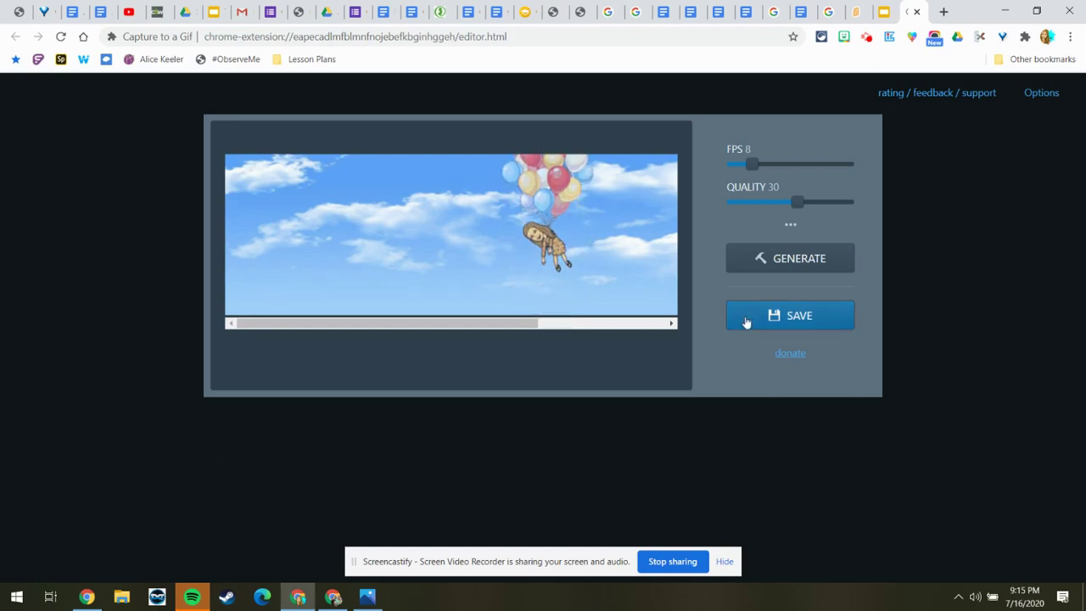
Adjust the generated balloon GIF in the Capture to a Gif editor.
{"action": "mouse_move", "coordinate": [485, 323]}
{"action": "left_mouse_down"}
{"action": "mouse_move", "coordinate": [620, 329]}
{"action": "mouse_move", "coordinate": [480, 320]}
{"action": "left_mouse_up"}
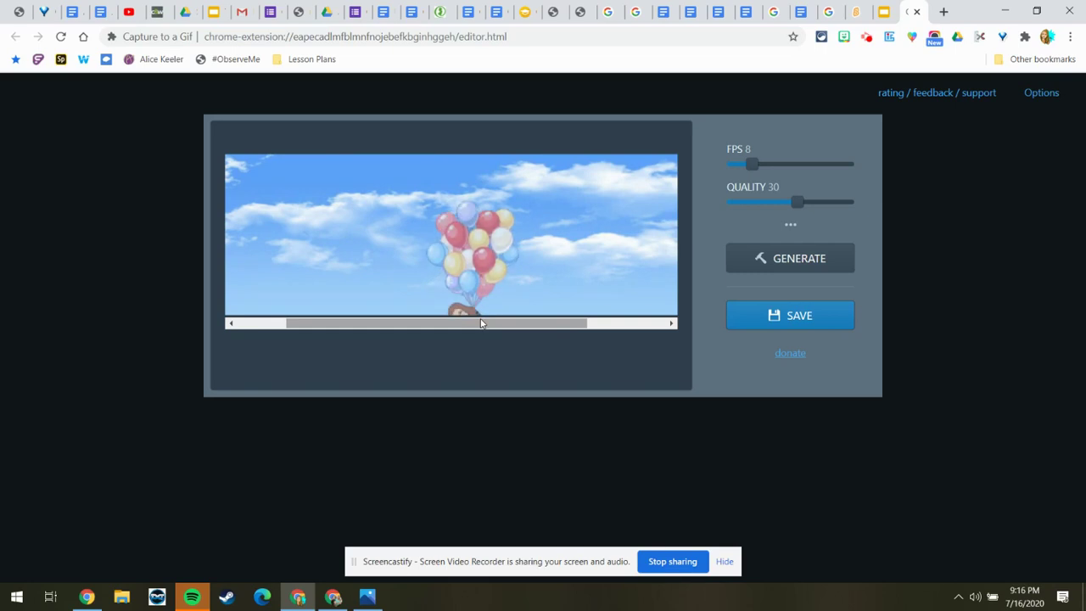
Discard the old GIF and record a new 912 x 228 capture of the animating slide.
{"action": "left_click", "coordinate": [917, 12]}
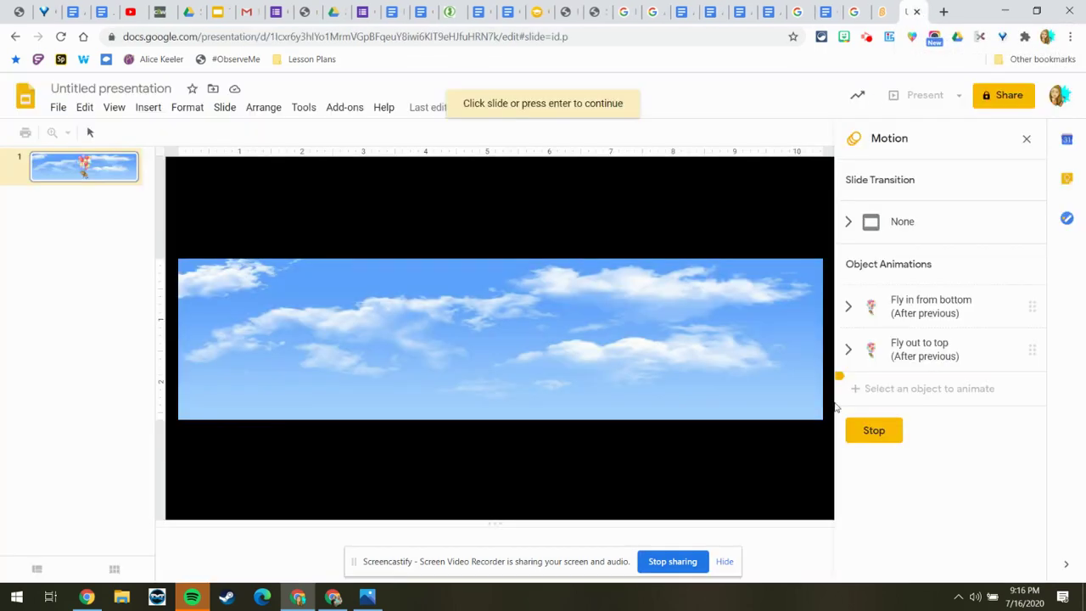
{"action": "left_click", "coordinate": [863, 445]}
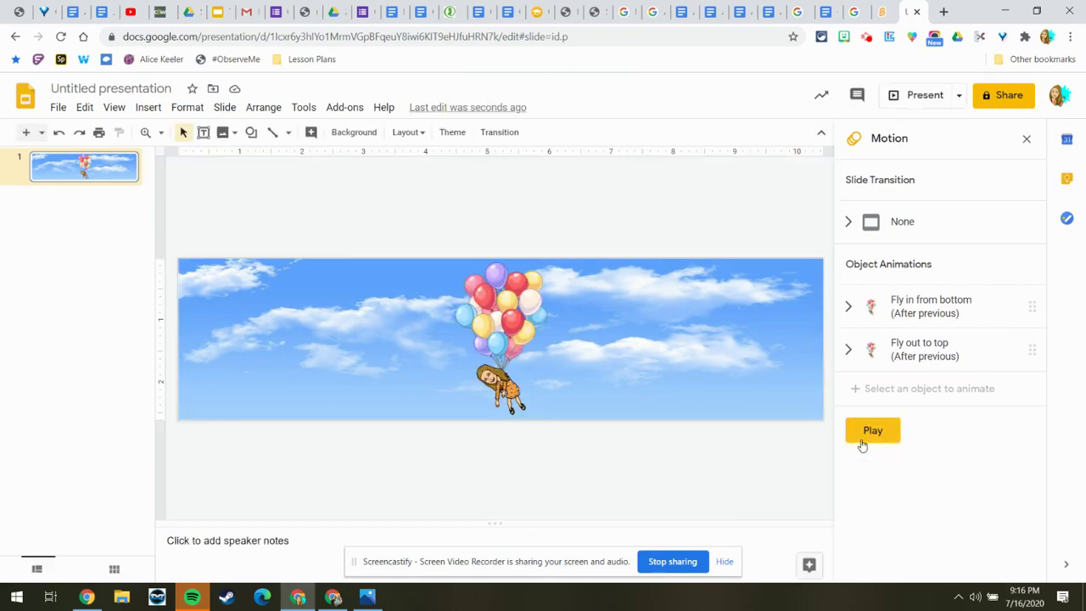
{"action": "left_click", "coordinate": [888, 37]}
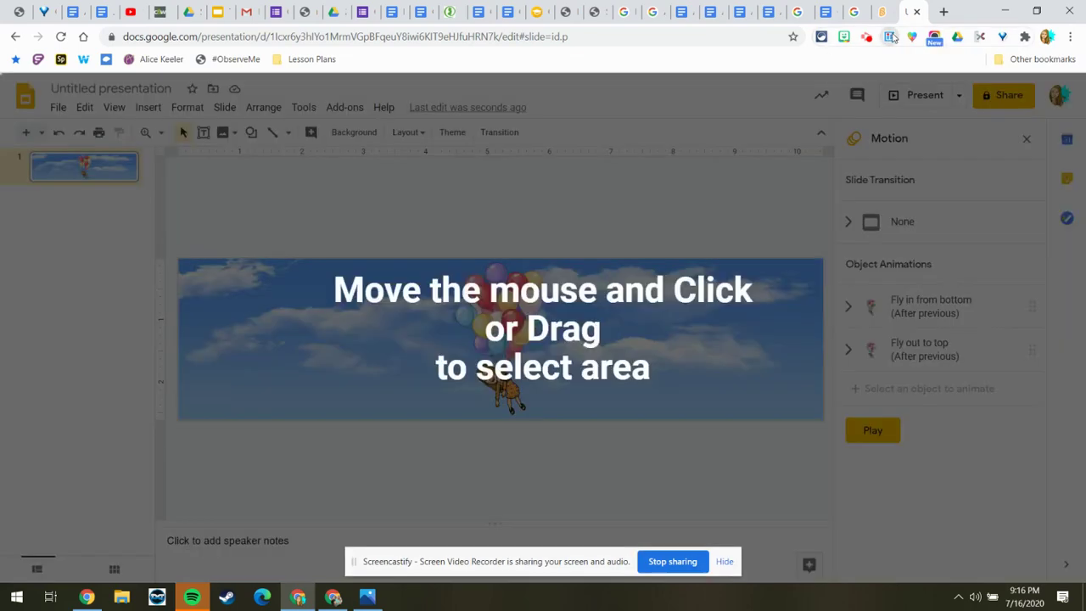
{"action": "left_click", "coordinate": [703, 319]}
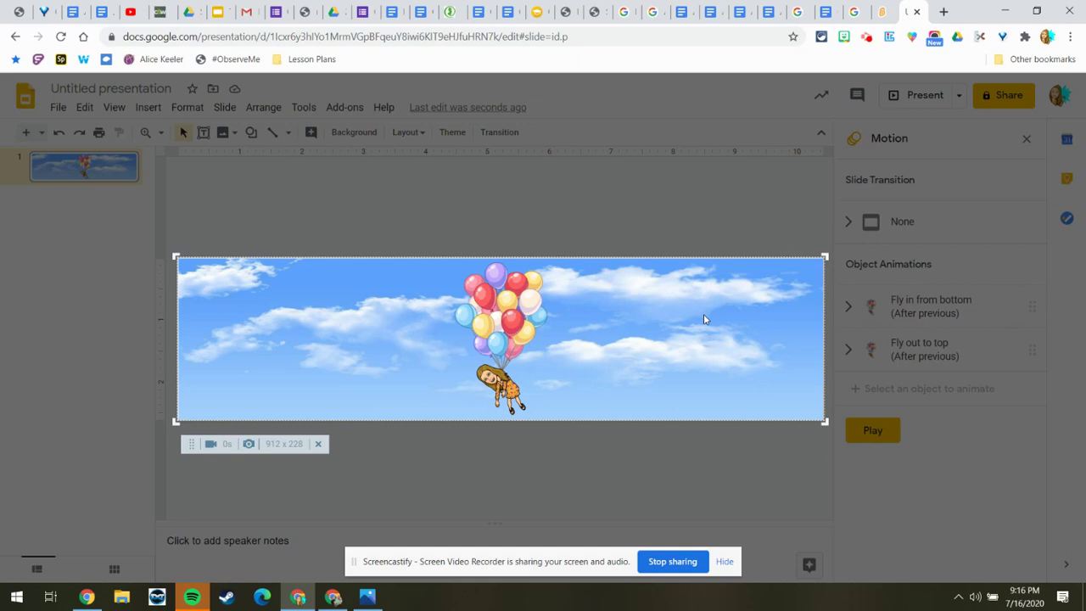
{"action": "left_click", "coordinate": [209, 446]}
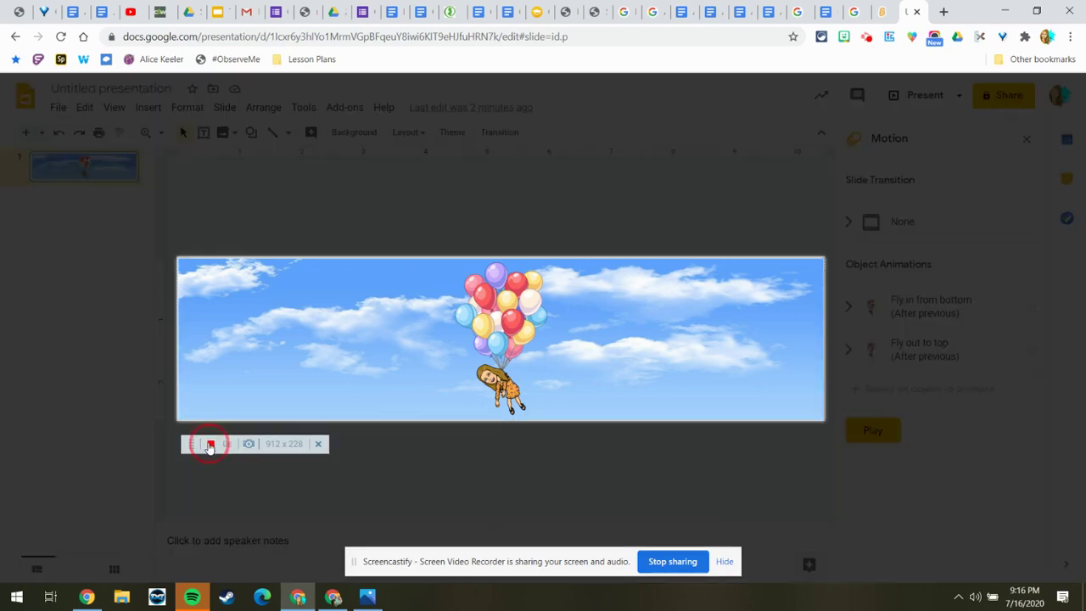
{"action": "left_click", "coordinate": [881, 438]}
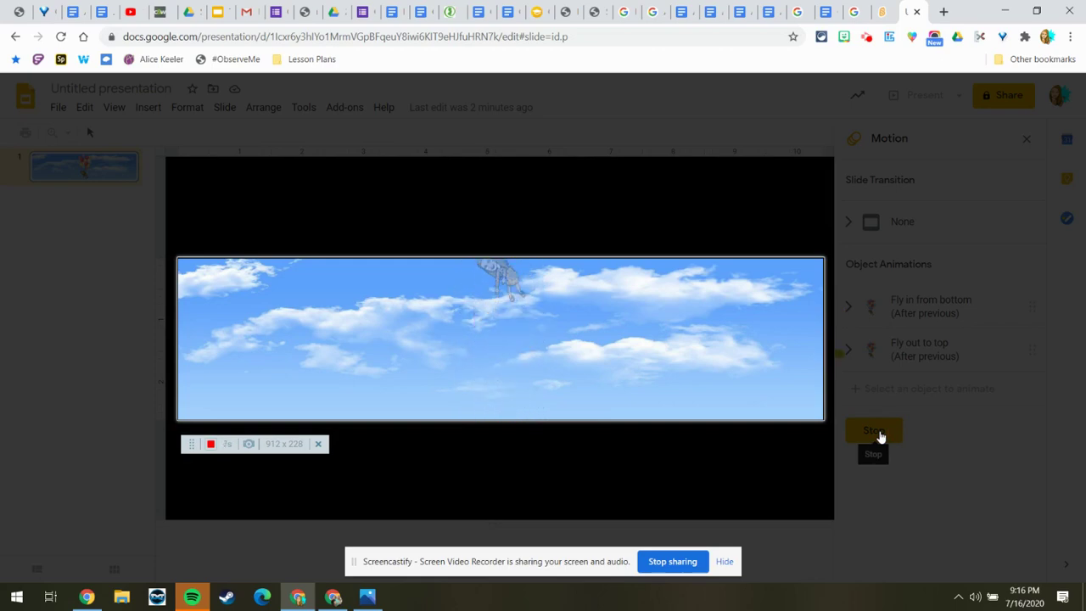
{"action": "left_click", "coordinate": [212, 444]}
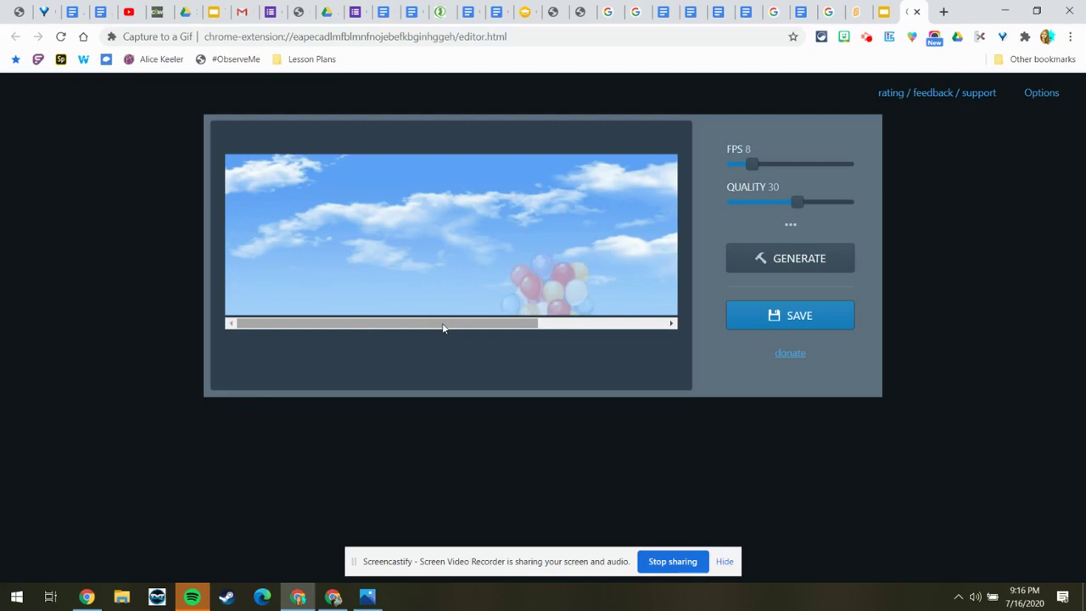
Save the balloon GIF to the Desktop as captured (1).gif and open a new browser tab.
{"action": "left_click_drag", "start_coordinate": [442, 328], "coordinate": [500, 328]}
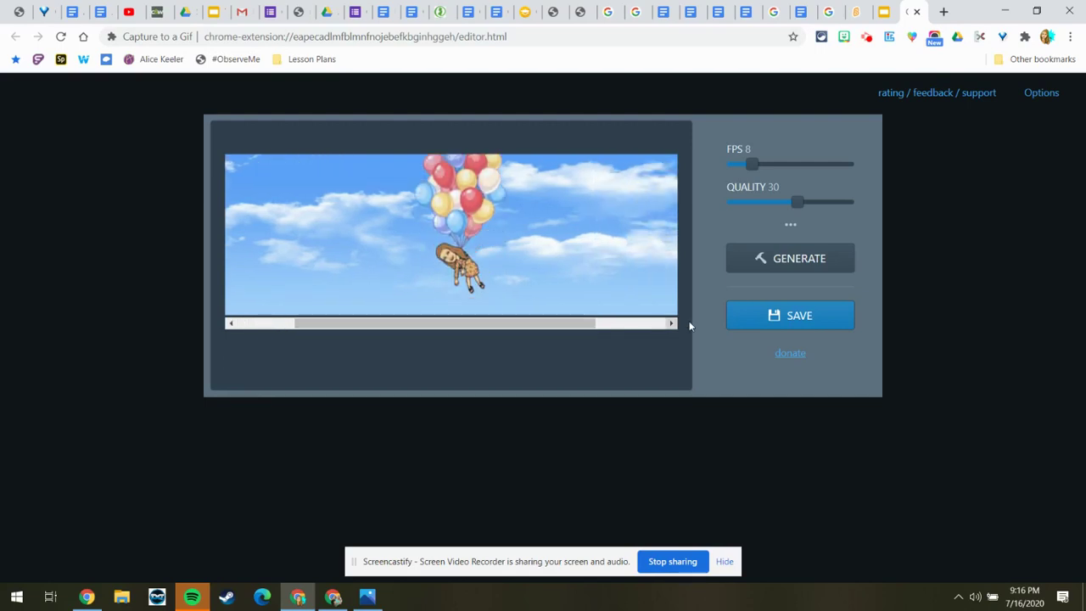
{"action": "left_click", "coordinate": [796, 317]}
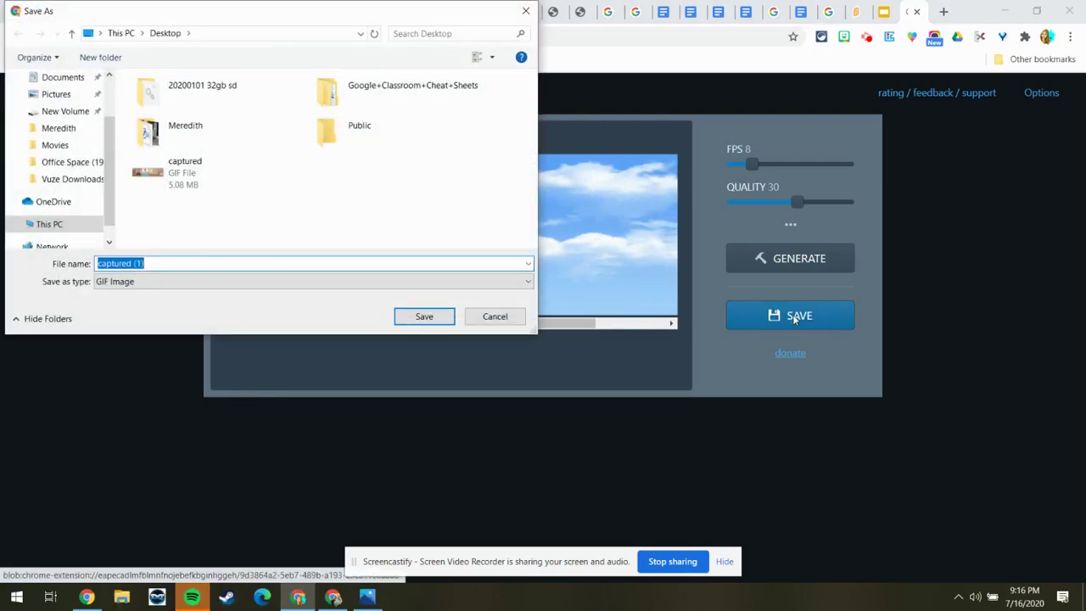
{"action": "left_click", "coordinate": [424, 317]}
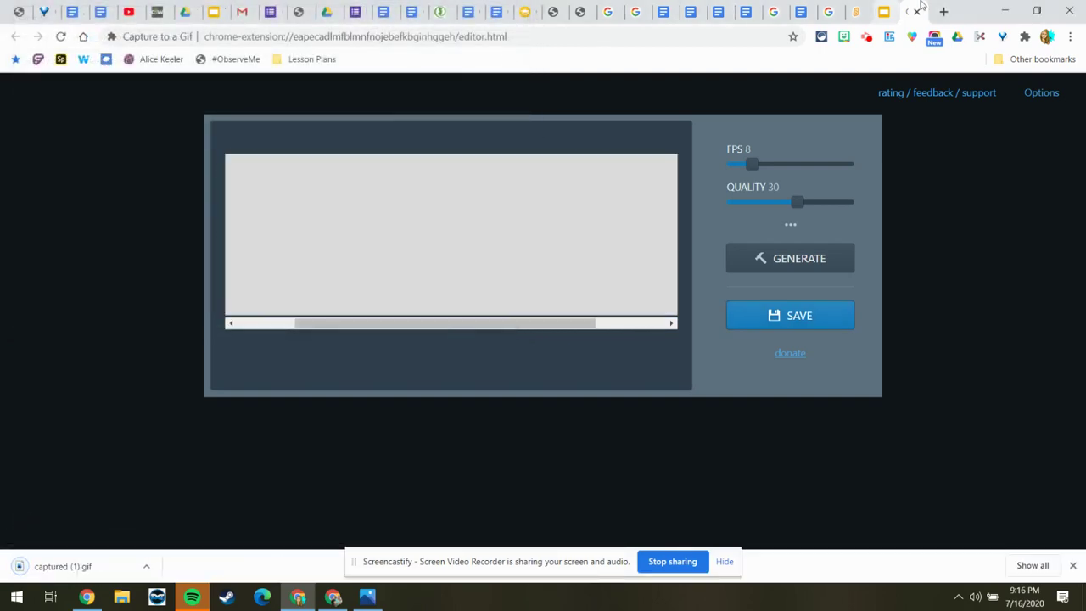
{"action": "left_click", "coordinate": [943, 11]}
Go to classroom.google.com and start creating a new class.
{"action": "type", "text": "c"}
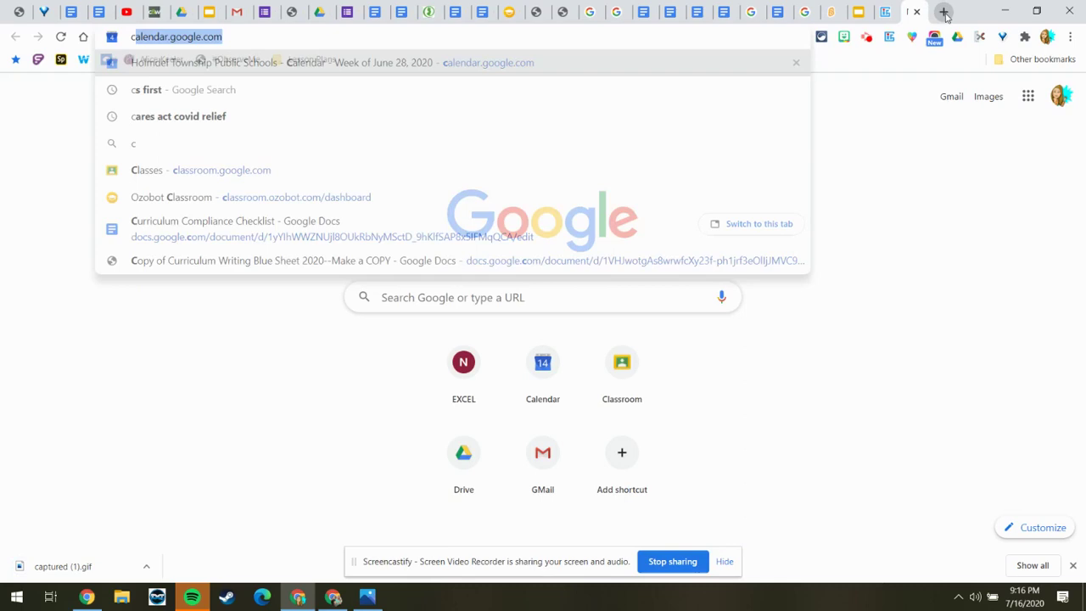
{"action": "type", "text": "lass"}
{"action": "key", "text": "Return"}
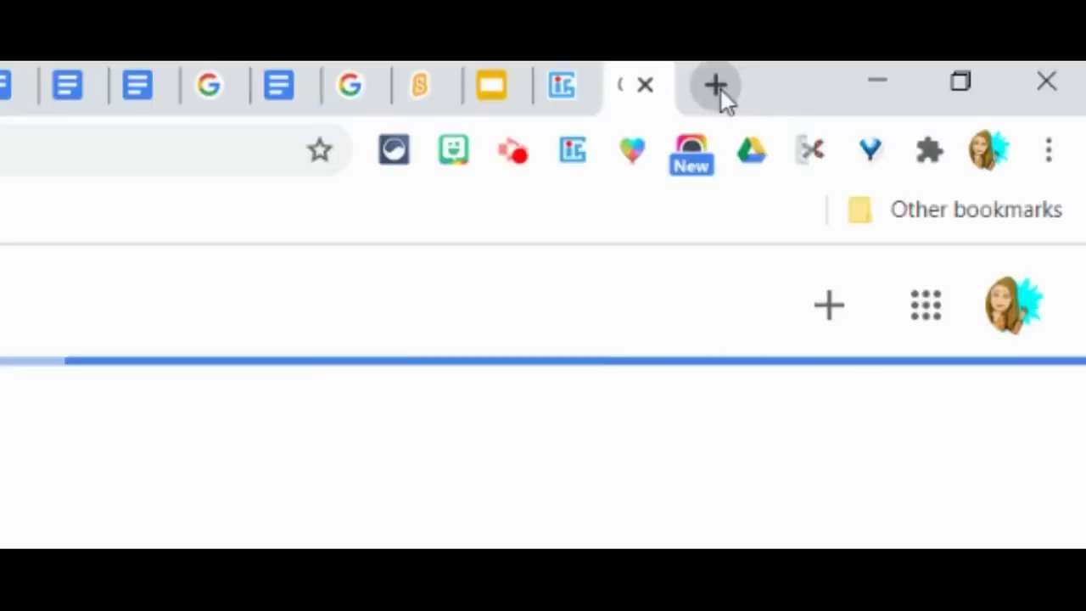
{"action": "left_click", "coordinate": [797, 307]}
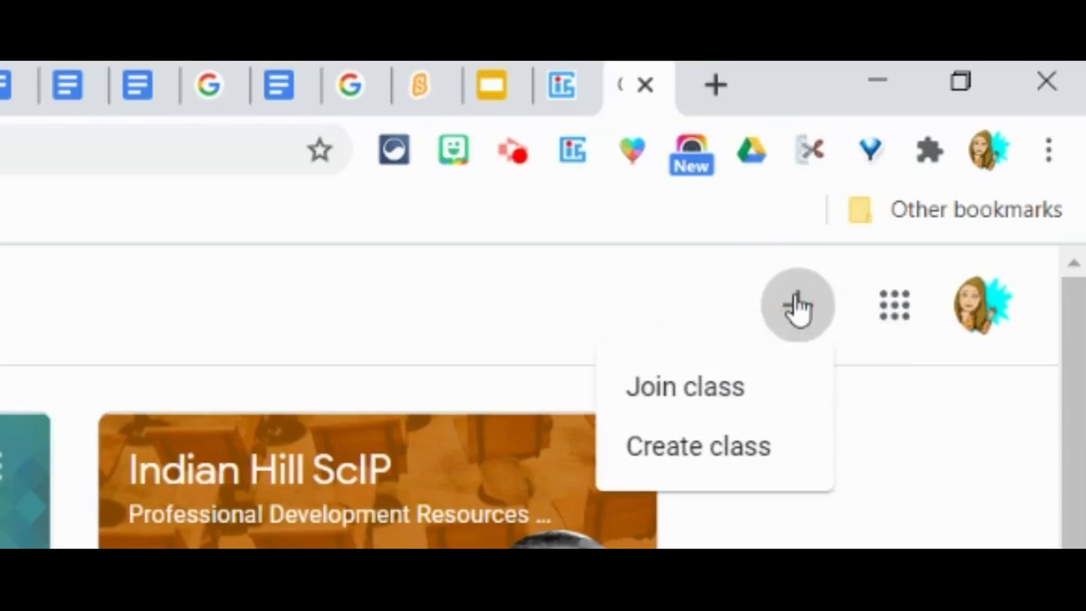
{"action": "left_click", "coordinate": [628, 459]}
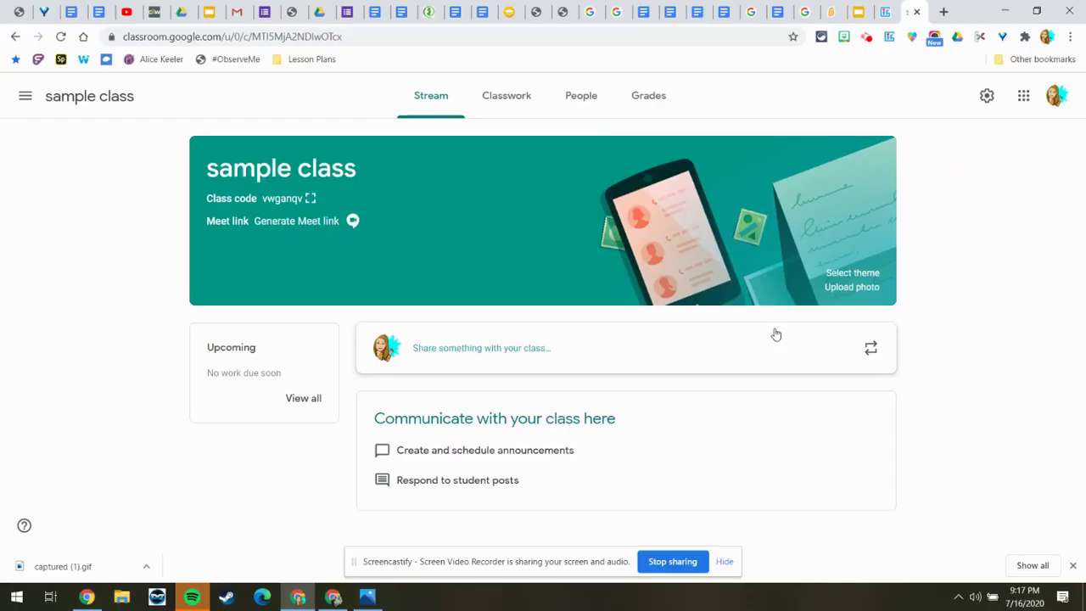
Upload captured (1).gif from the computer as the class banner photo.
{"action": "left_click", "coordinate": [841, 288]}
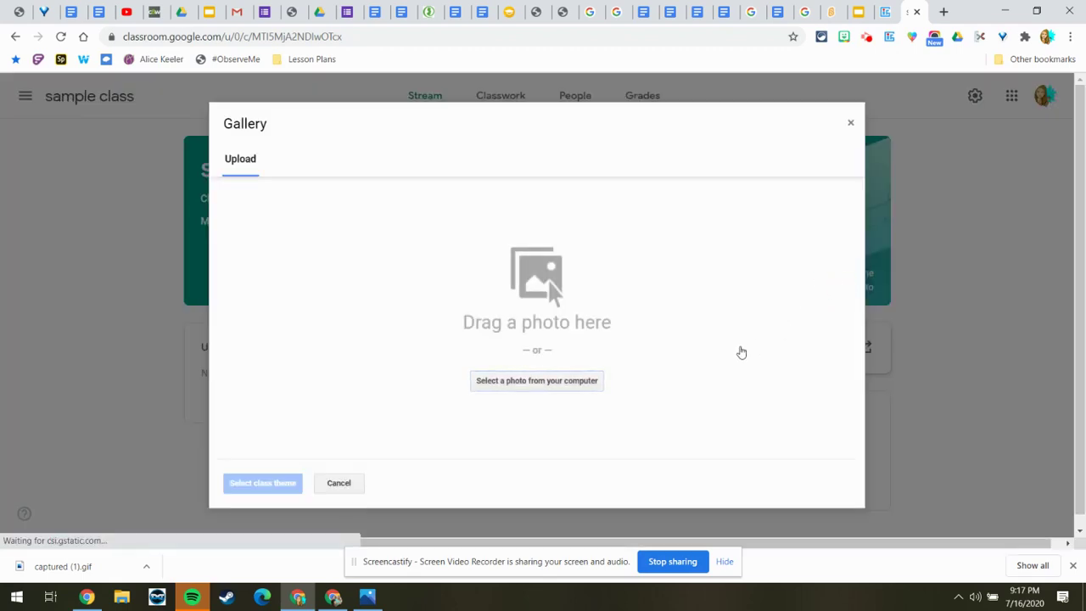
{"action": "left_click", "coordinate": [563, 381]}
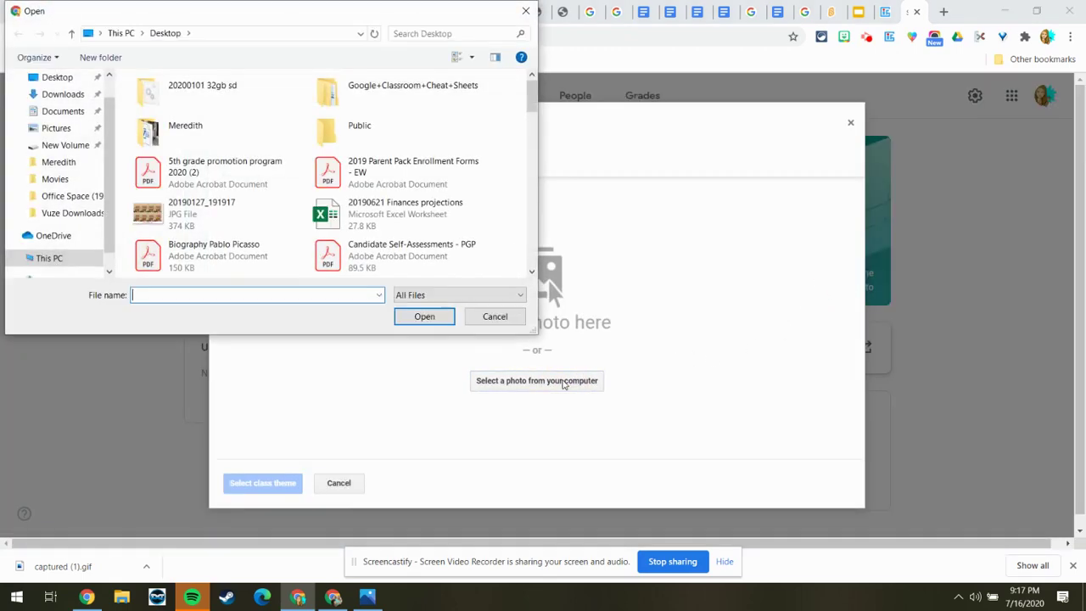
{"action": "scroll", "coordinate": [293, 237], "scroll_direction": "down", "scroll_amount": 2}
{"action": "scroll", "coordinate": [293, 237], "scroll_direction": "down", "scroll_amount": 2}
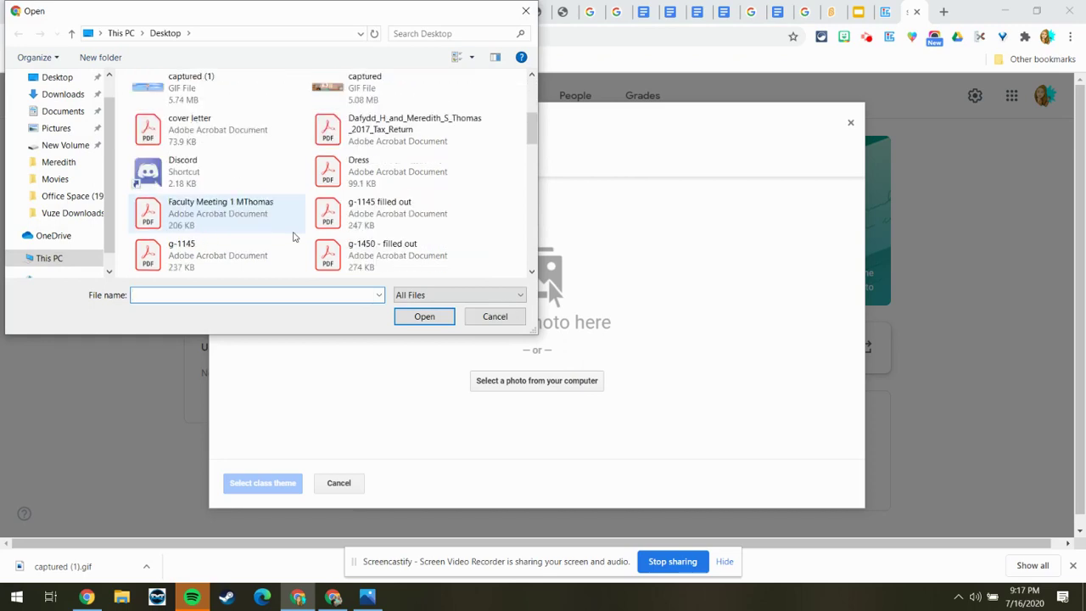
{"action": "scroll", "coordinate": [294, 237], "scroll_direction": "up", "scroll_amount": 1}
{"action": "scroll", "coordinate": [293, 237], "scroll_direction": "down", "scroll_amount": 1}
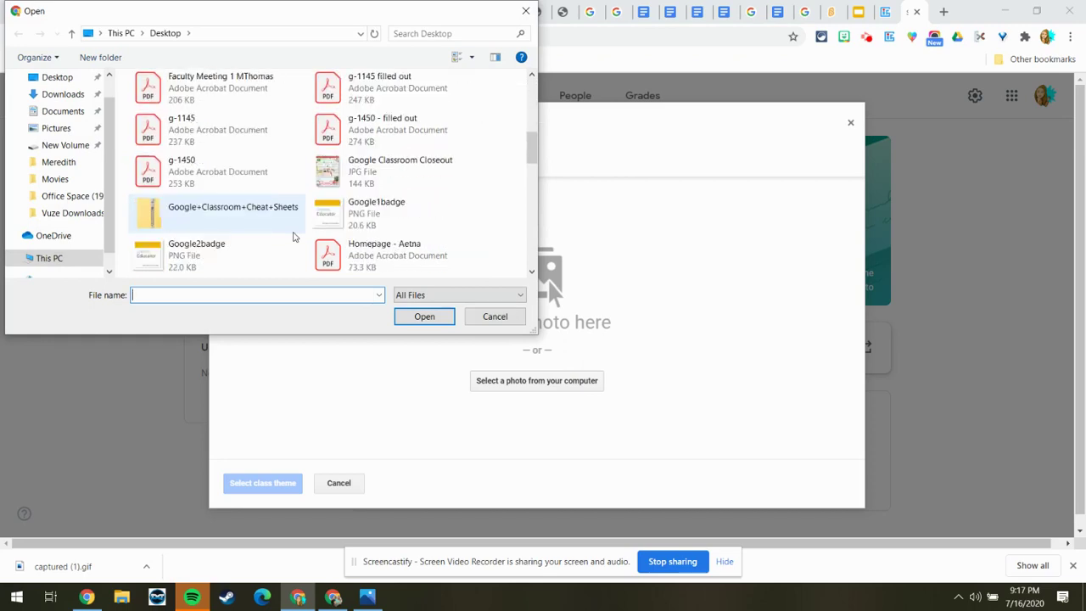
{"action": "scroll", "coordinate": [294, 236], "scroll_direction": "up", "scroll_amount": 2}
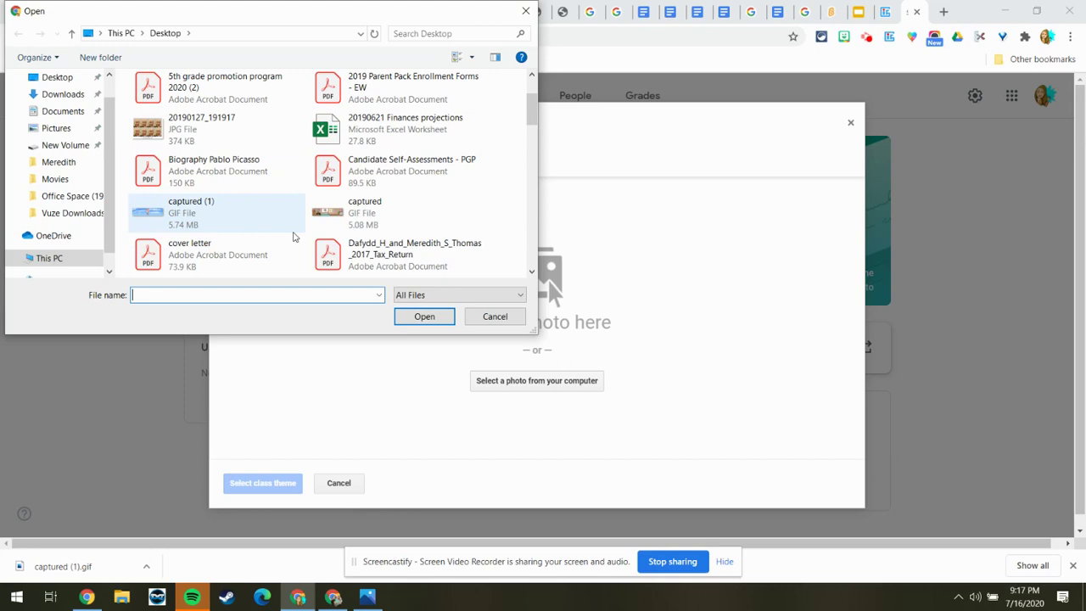
{"action": "left_click", "coordinate": [176, 219]}
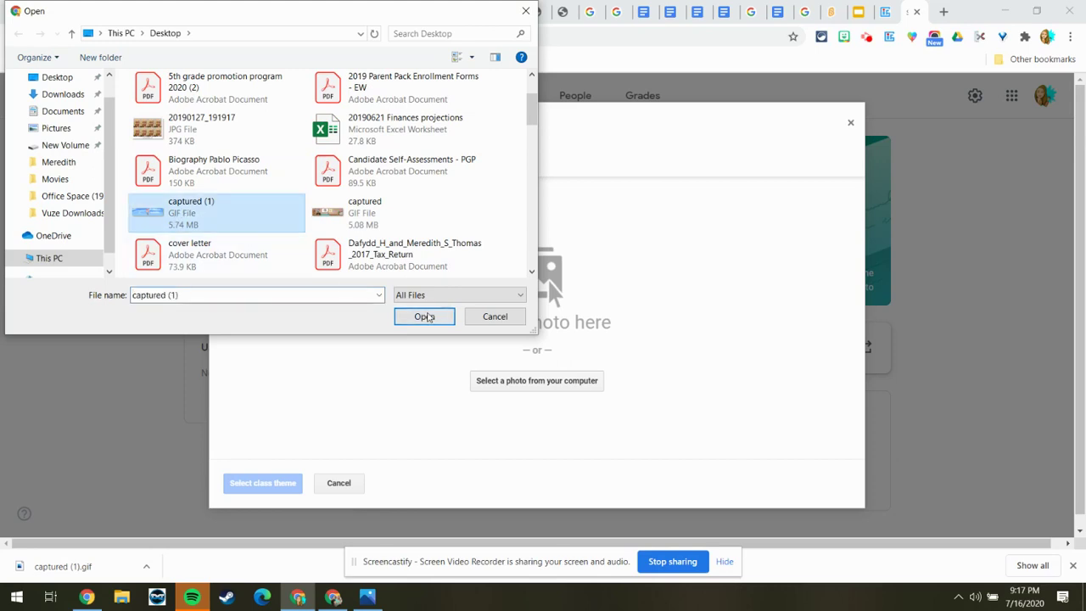
{"action": "left_click", "coordinate": [426, 317]}
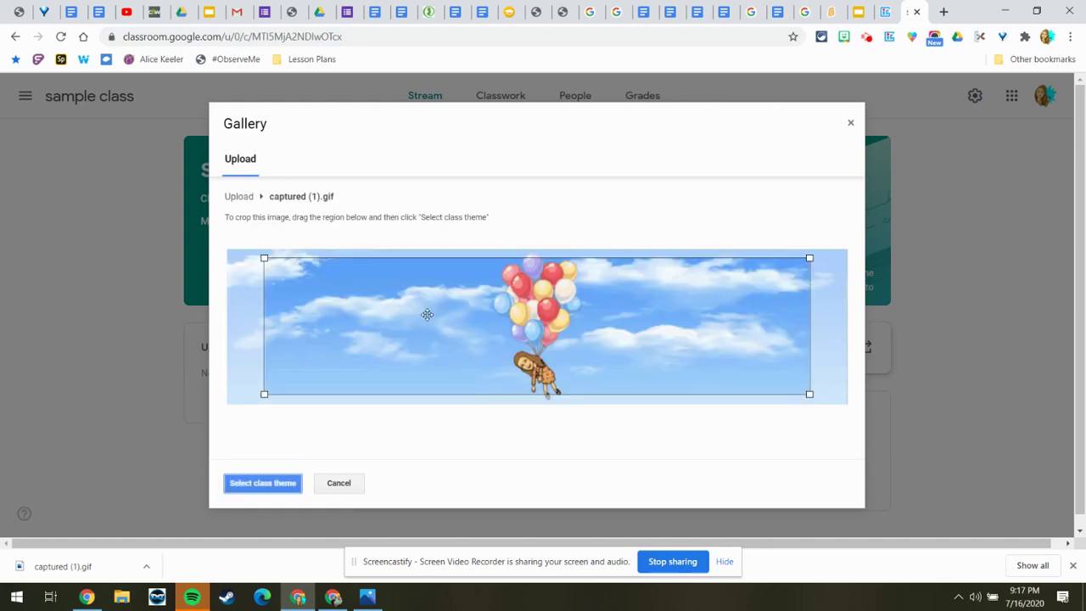
Stretch the crop box over the entire balloon image and apply it as the class theme.
{"action": "left_click_drag", "start_coordinate": [427, 315], "coordinate": [381, 301]}
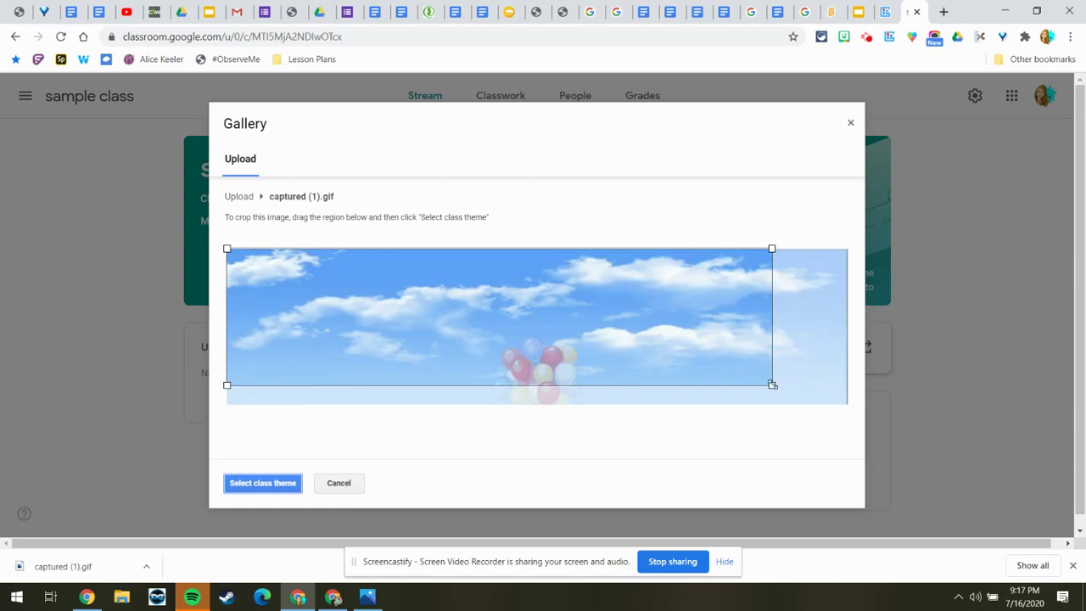
{"action": "left_click_drag", "start_coordinate": [772, 385], "coordinate": [845, 407]}
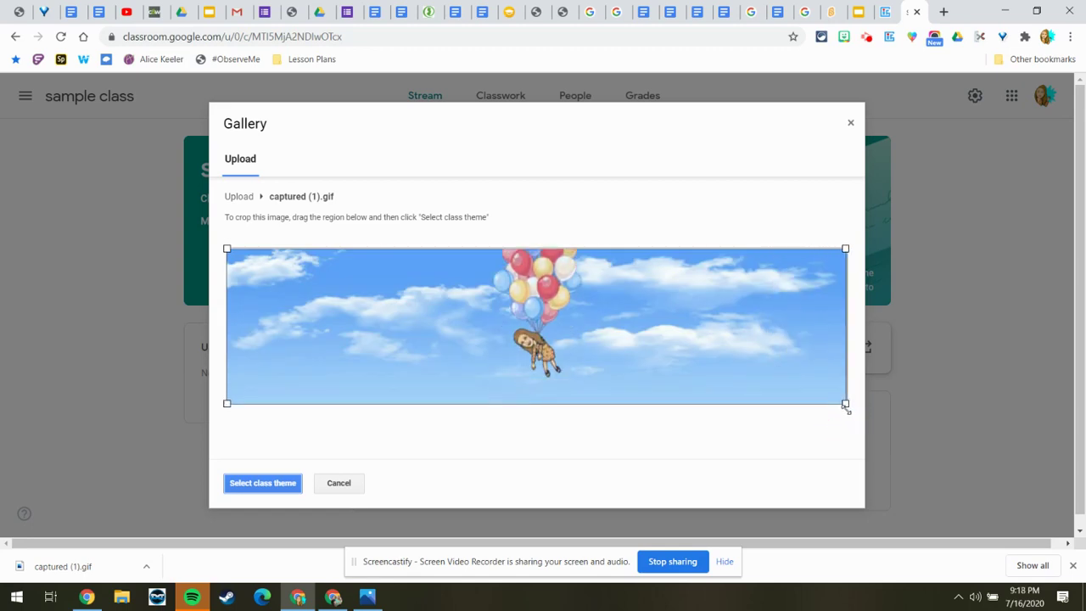
{"action": "left_click", "coordinate": [268, 484]}
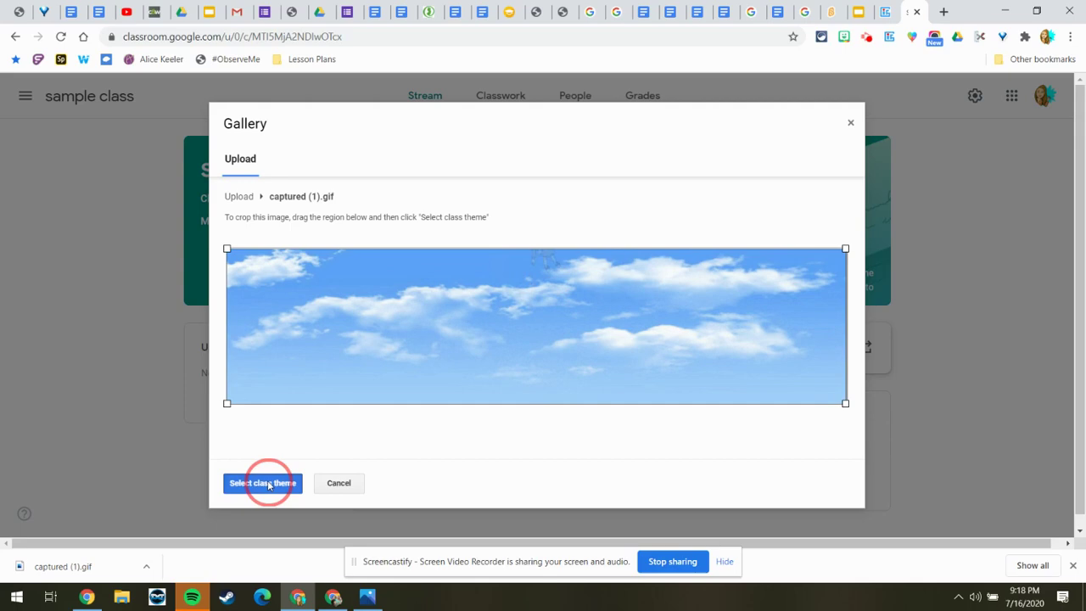